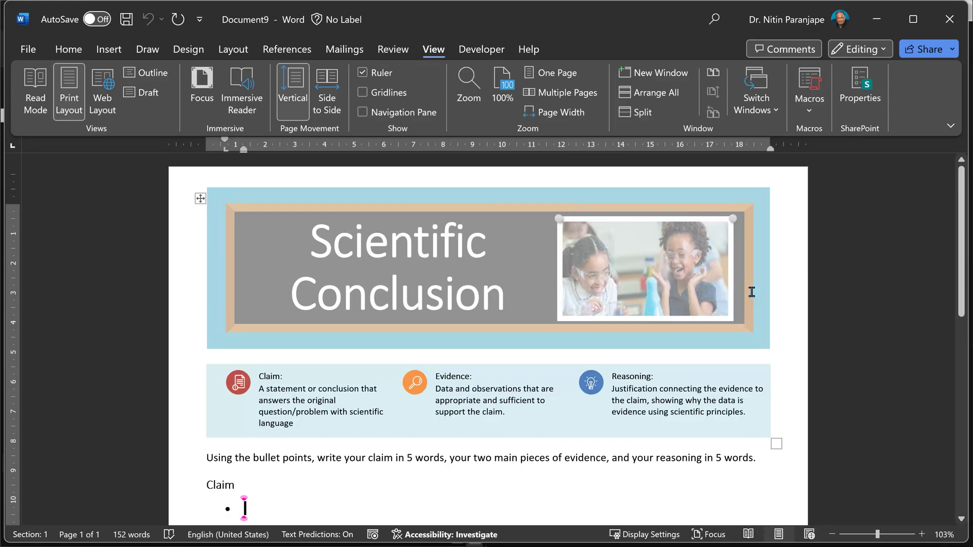
Step: Open and close the worksheet header, then show the print preview and the list of available printers
double_click(529, 178)
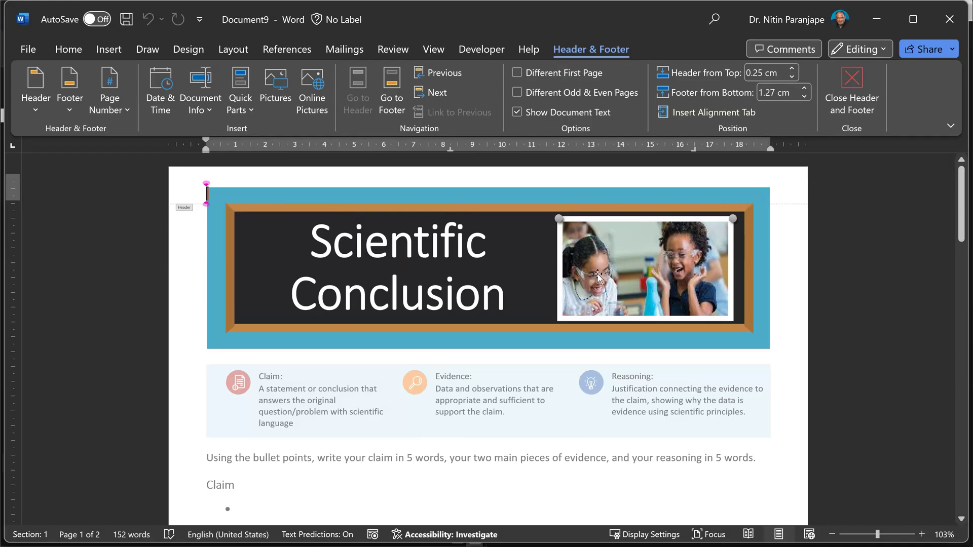
left_click(498, 412)
double_click(498, 412)
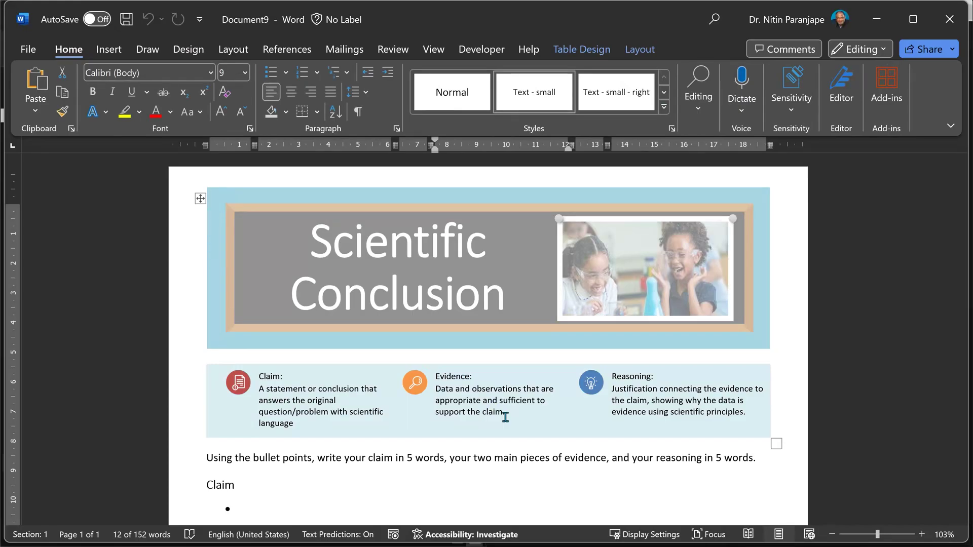
key("ctrl+p")
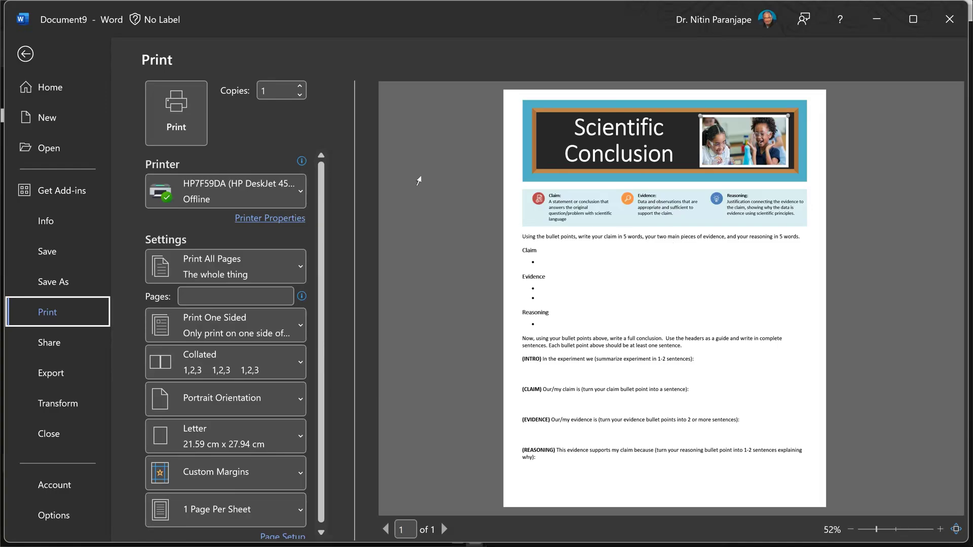
left_click(289, 200)
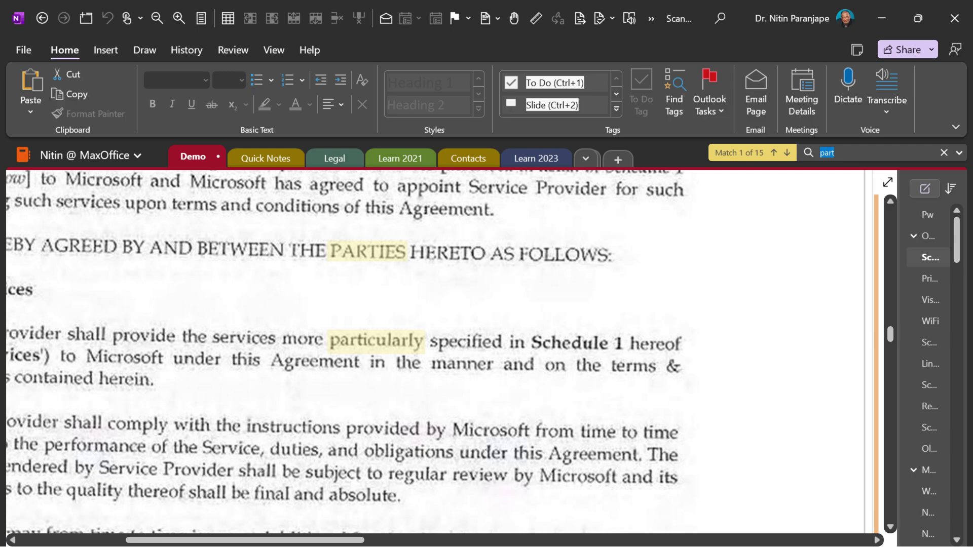
Step: Show the scanned printout's Copy Text options in OneNote, then return to the empty Claim bullet in Word
right_click(489, 304)
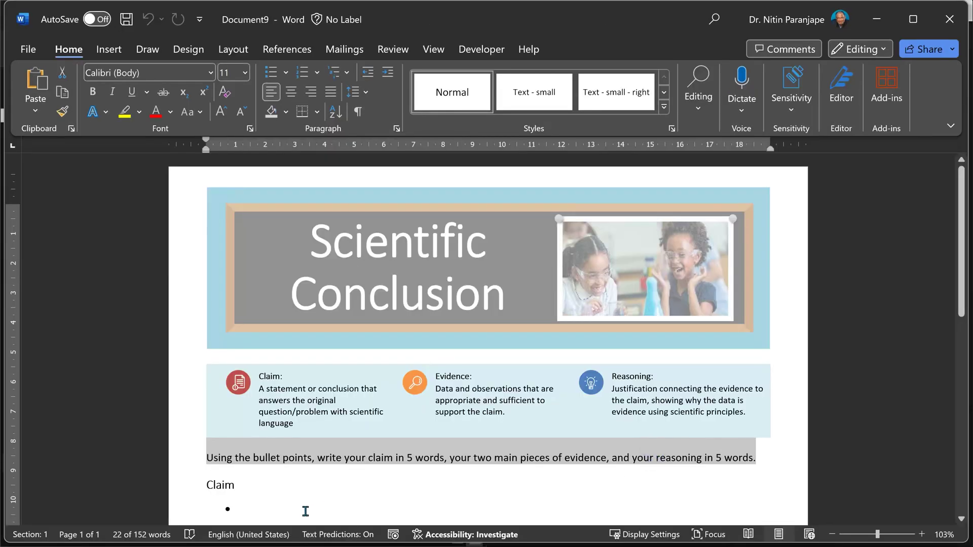
left_click(293, 510)
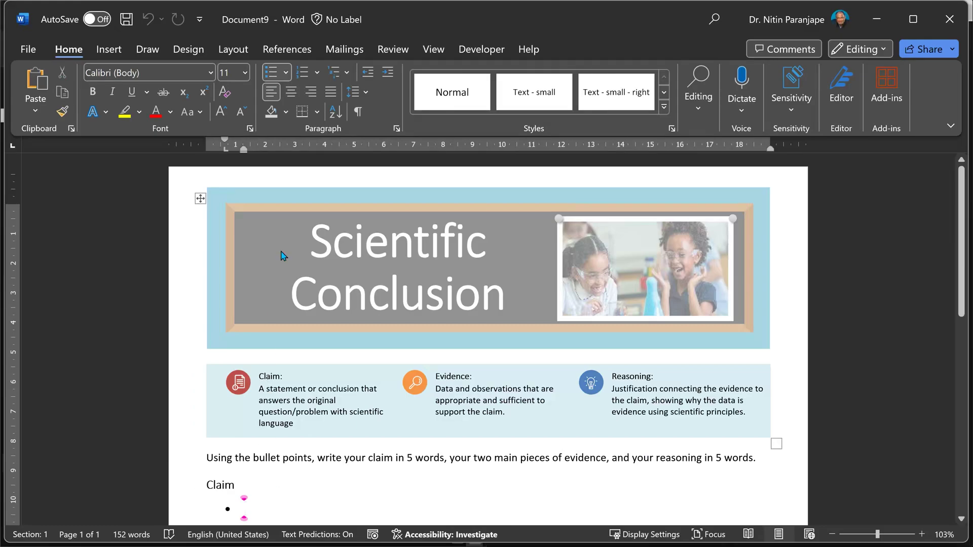
Step: Turn on Show/Hide ¶ to reveal paragraph marks, reviewing the Display options and cancelling without changes
left_click(358, 112)
scroll(362, 125, "up", 7)
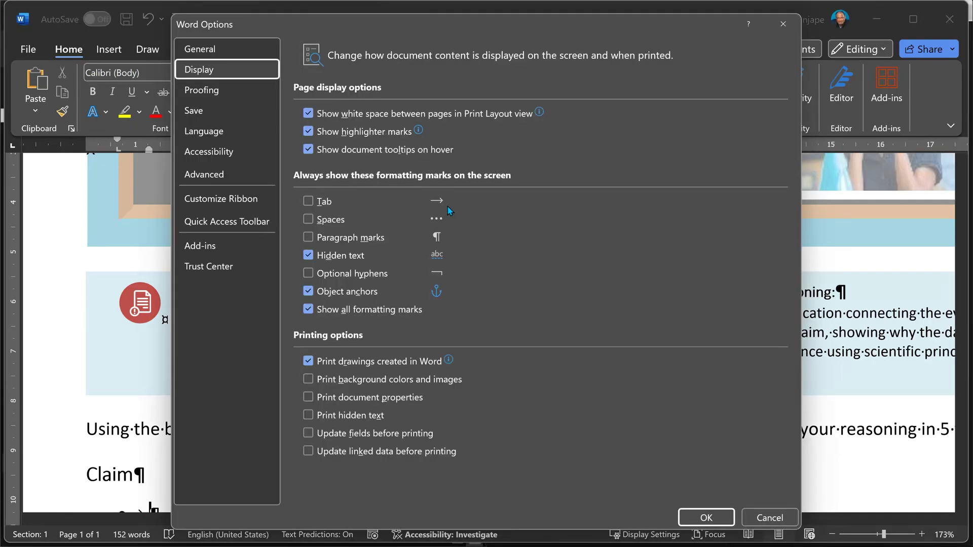
left_click(783, 523)
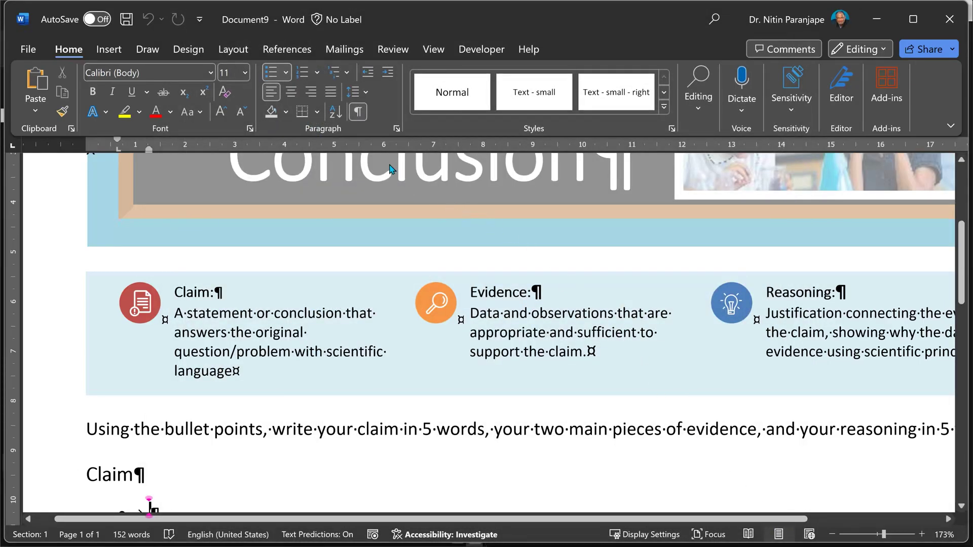
Step: Hide the formatting marks and turn on Developer Design Mode, briefly opening and closing Legacy Tools
left_click(360, 120)
scroll(301, 479, "down", 6)
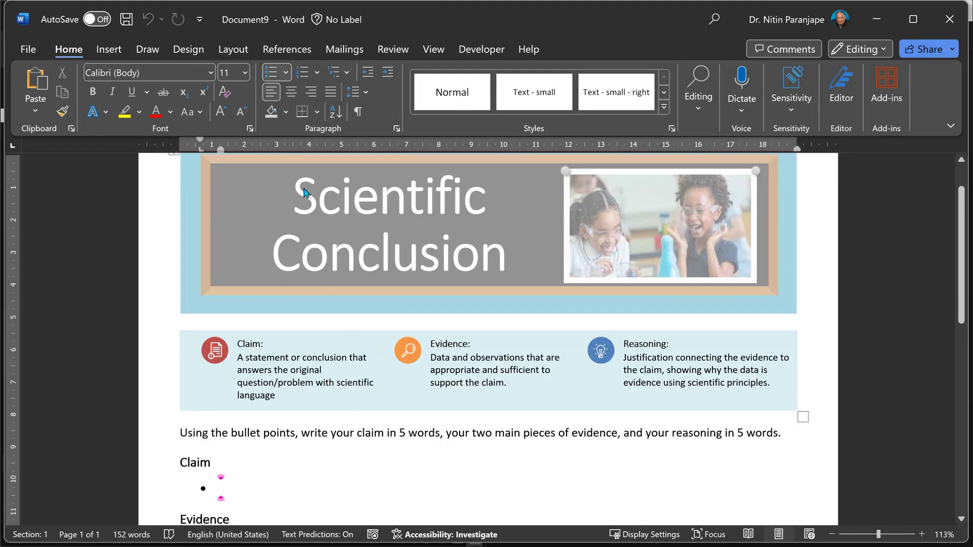
left_click(481, 49)
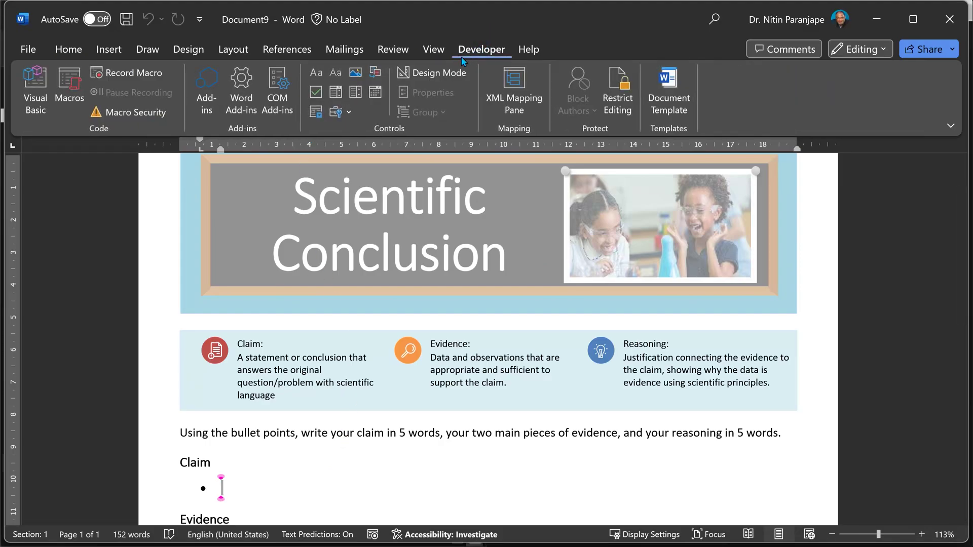
left_click(438, 79)
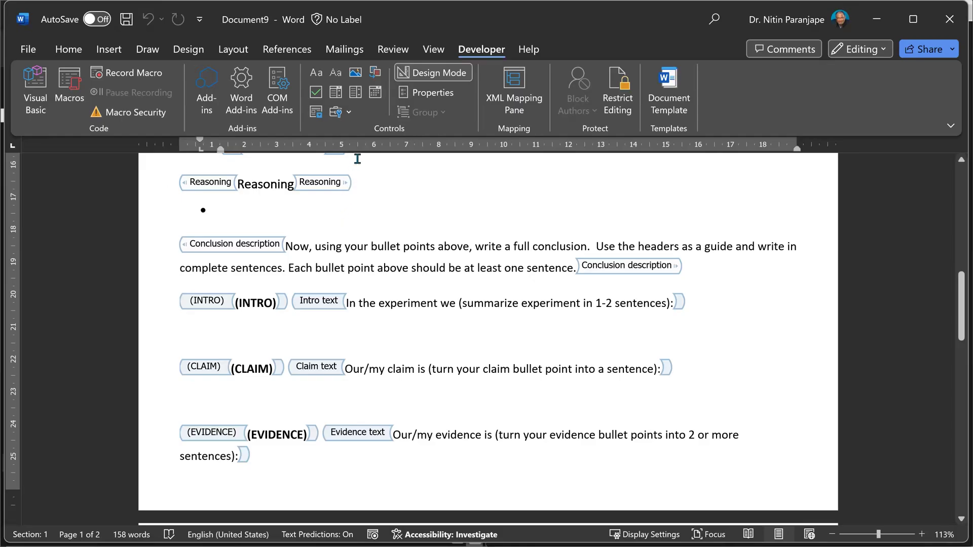
left_click(349, 115)
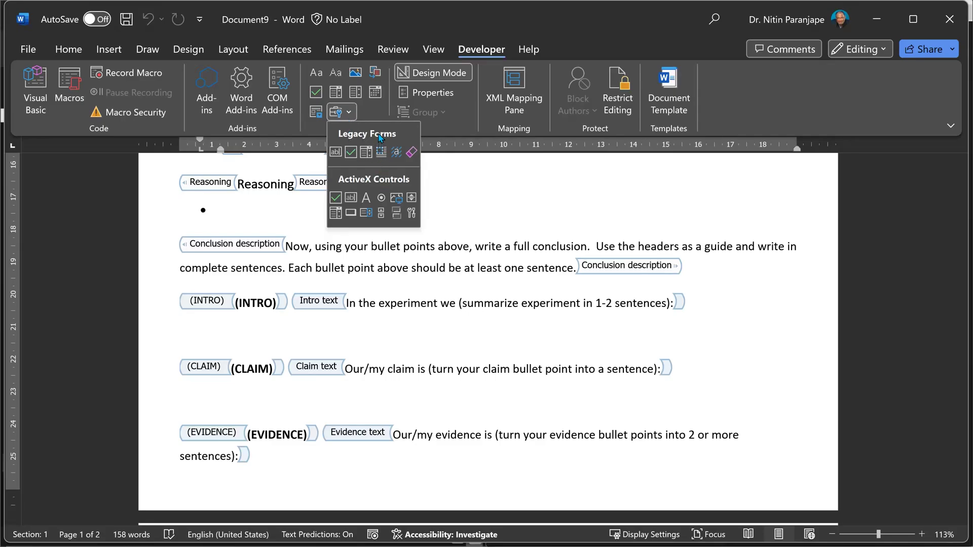
left_click(370, 110)
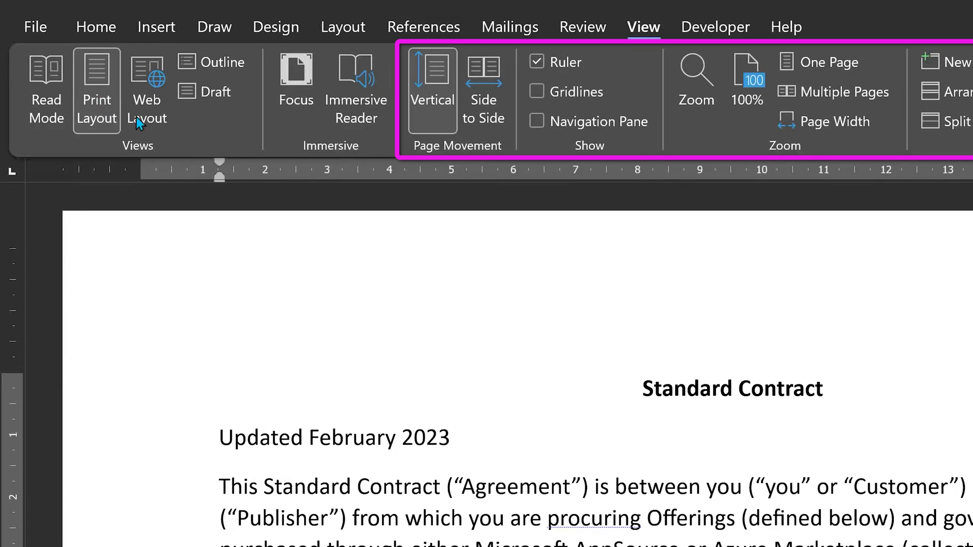
left_click(234, 95)
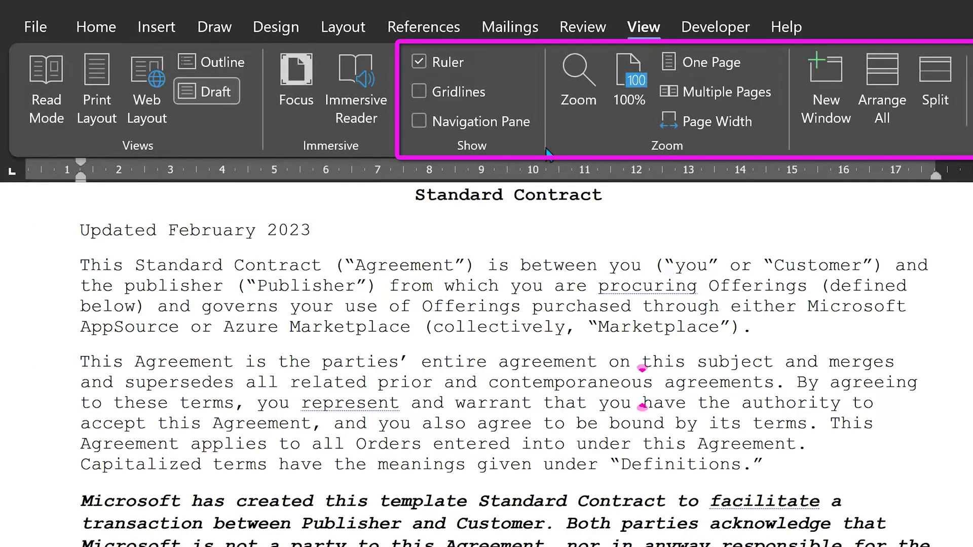
left_click(102, 115)
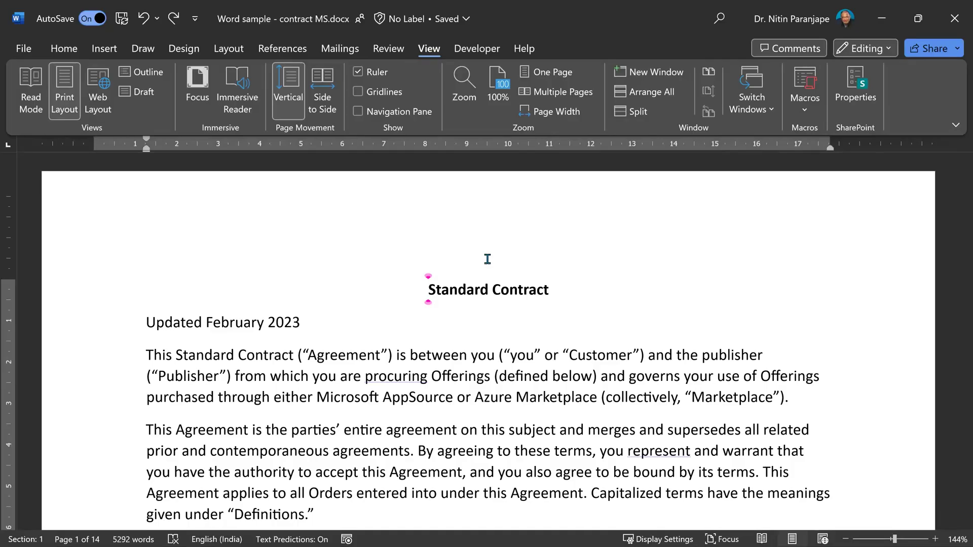
Step: Jump to the contract's start and switch to Side to Side paging, sliding through the pages
scroll(761, 376, "down", 3)
scroll(507, 282, "down", 3)
key("ctrl+Home")
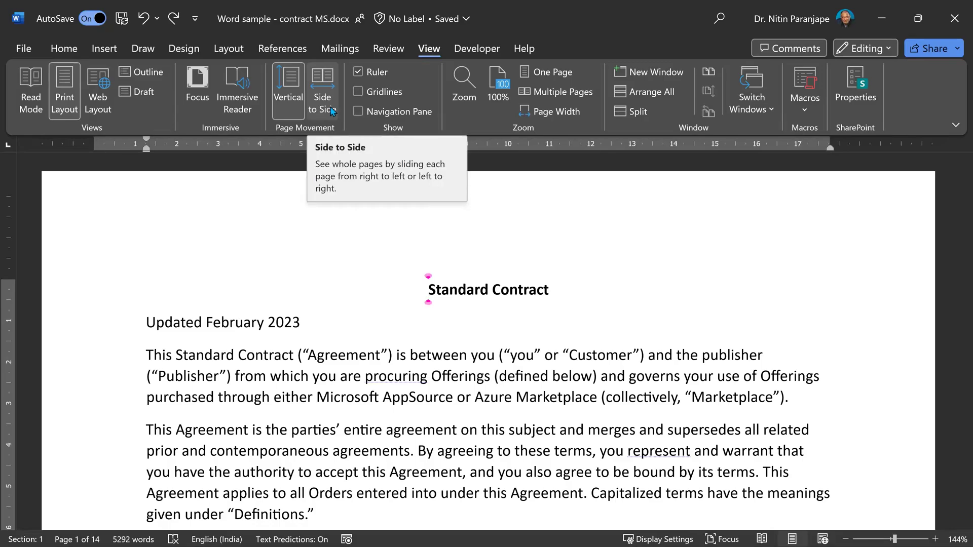
left_click(332, 111)
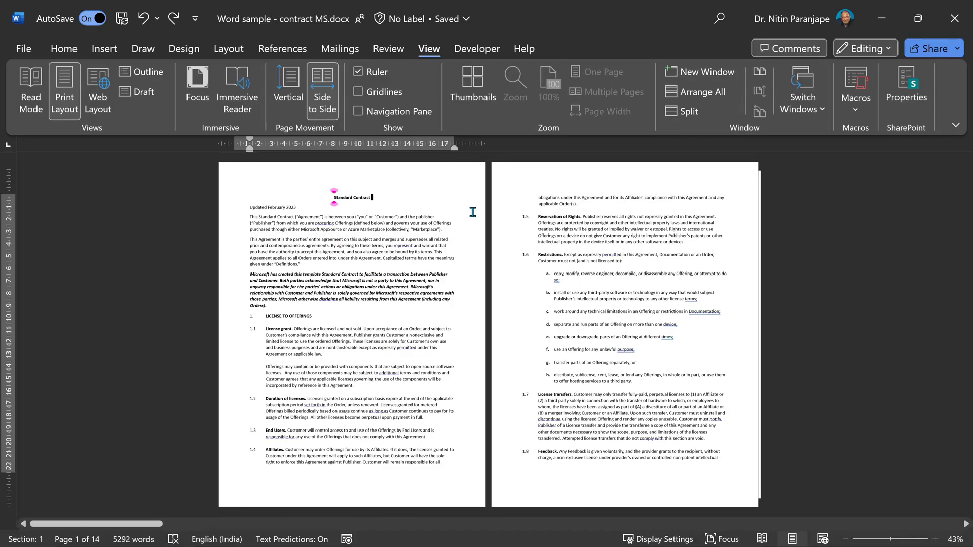
scroll(476, 223, "down", 1)
scroll(476, 224, "down", 5)
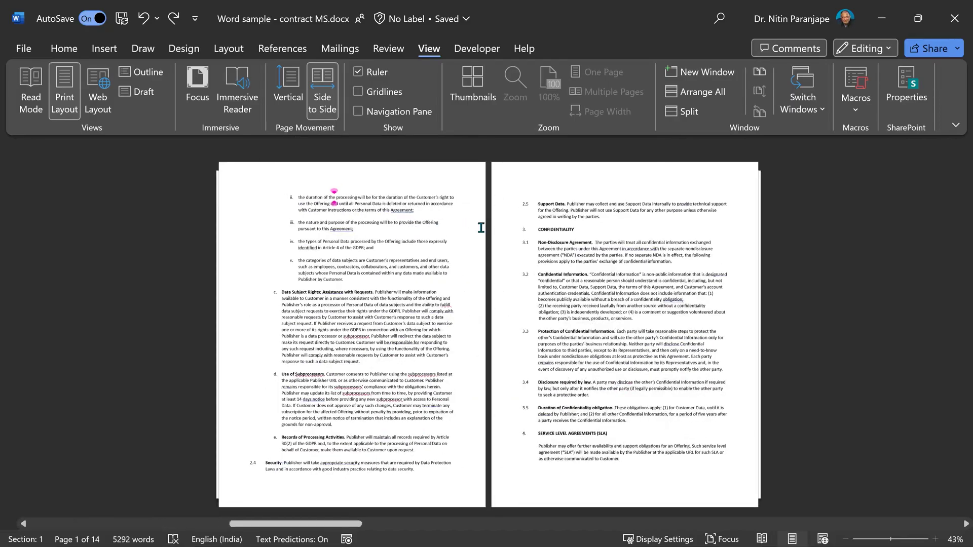
scroll(484, 231, "down", 5)
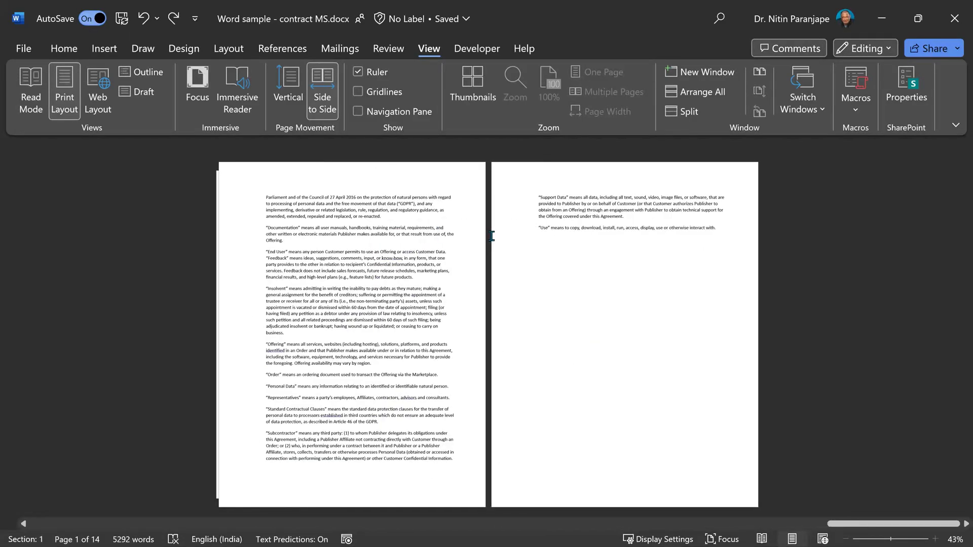
scroll(491, 235, "up", 3)
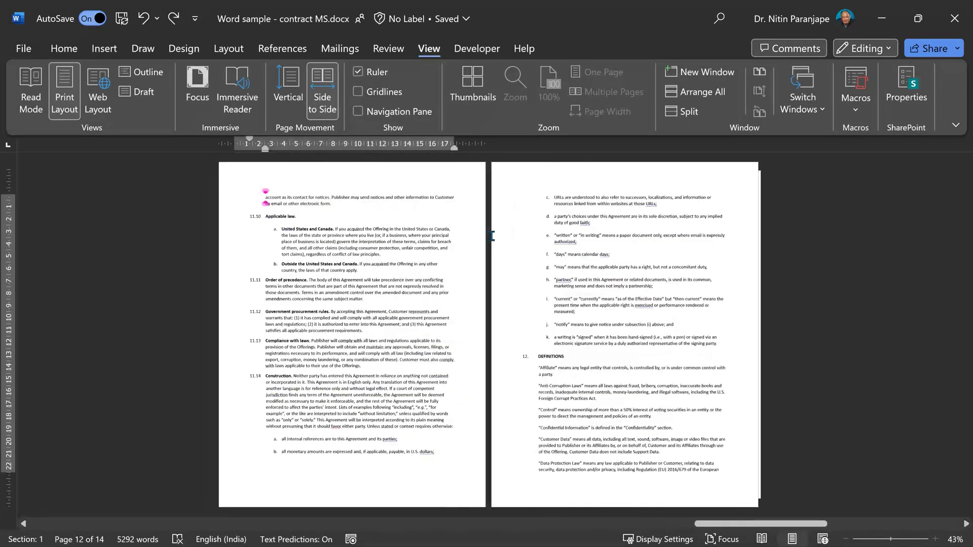
scroll(491, 236, "up", 6)
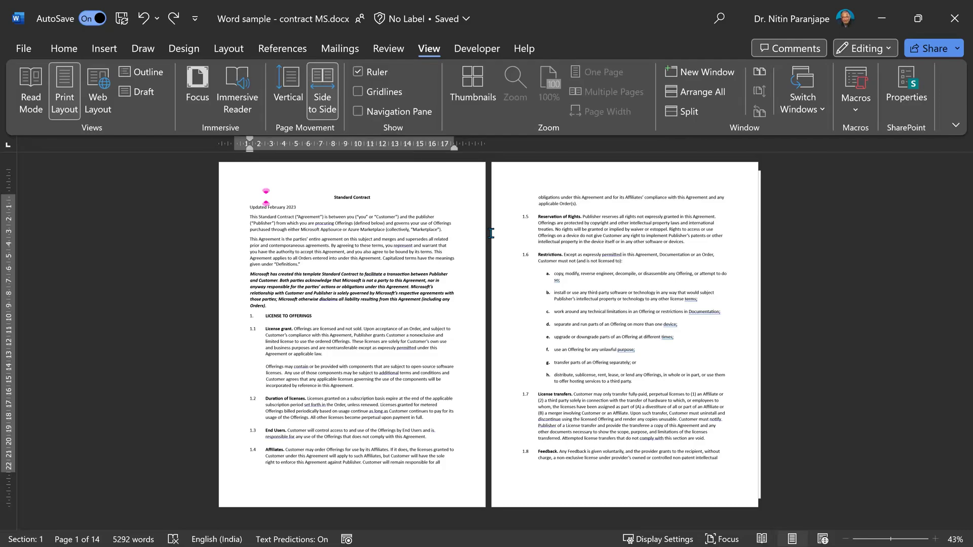
Step: Switch back to Vertical paging and show Multiple Pages so all 14 pages appear as thumbnails
left_click(299, 110)
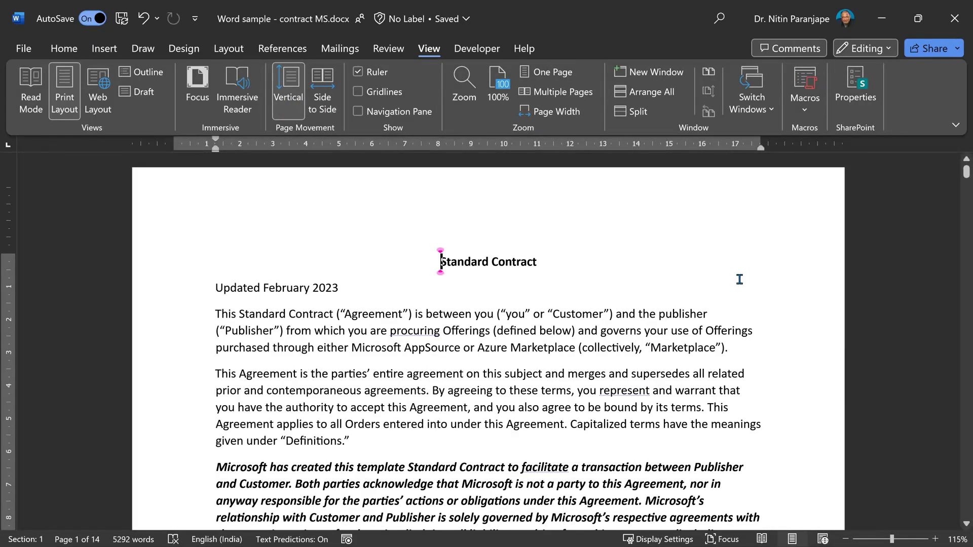
scroll(739, 279, "down", 3)
scroll(739, 279, "down", 5)
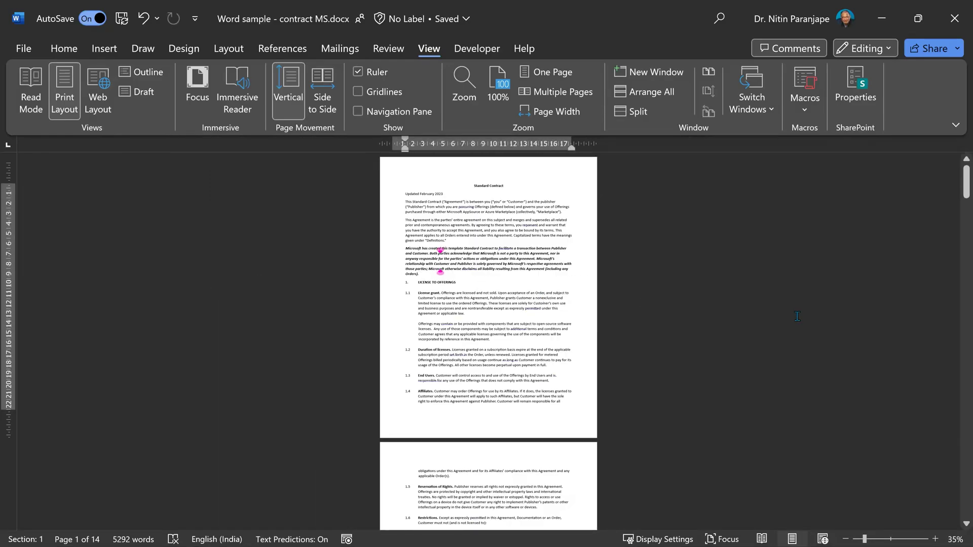
left_click(567, 92)
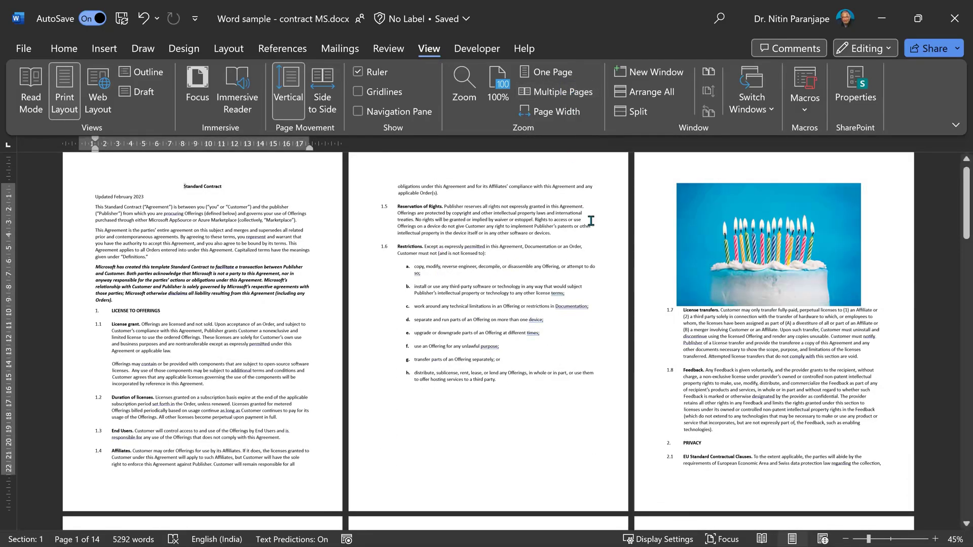
scroll(766, 352, "down", 3)
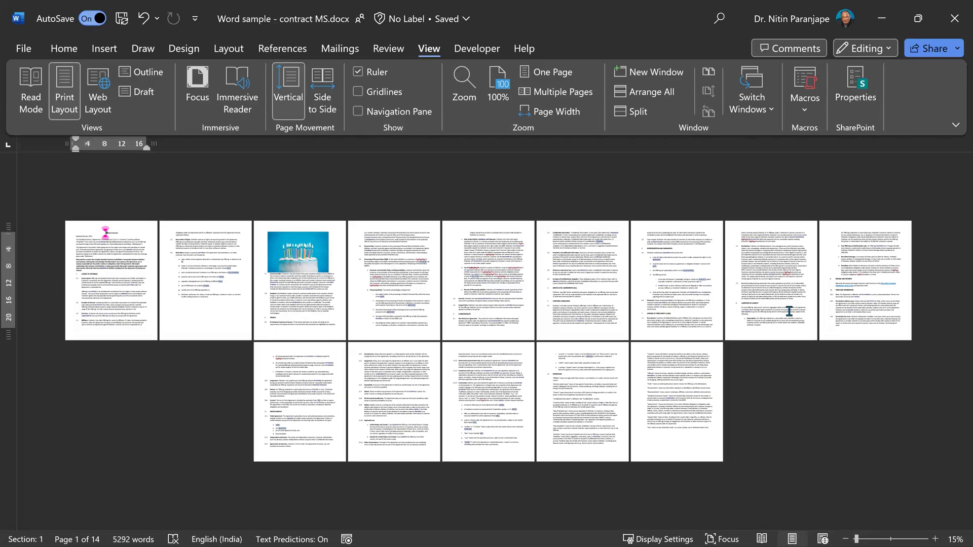
key("ctrl+z")
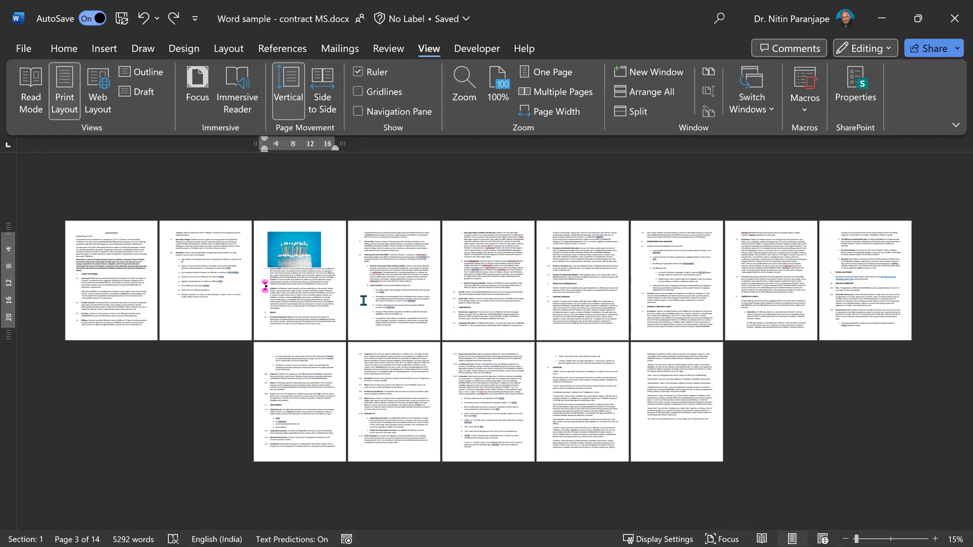
Step: Select the cake picture, undo the trial resizing, and drag it to the top of page 3
left_click(288, 249)
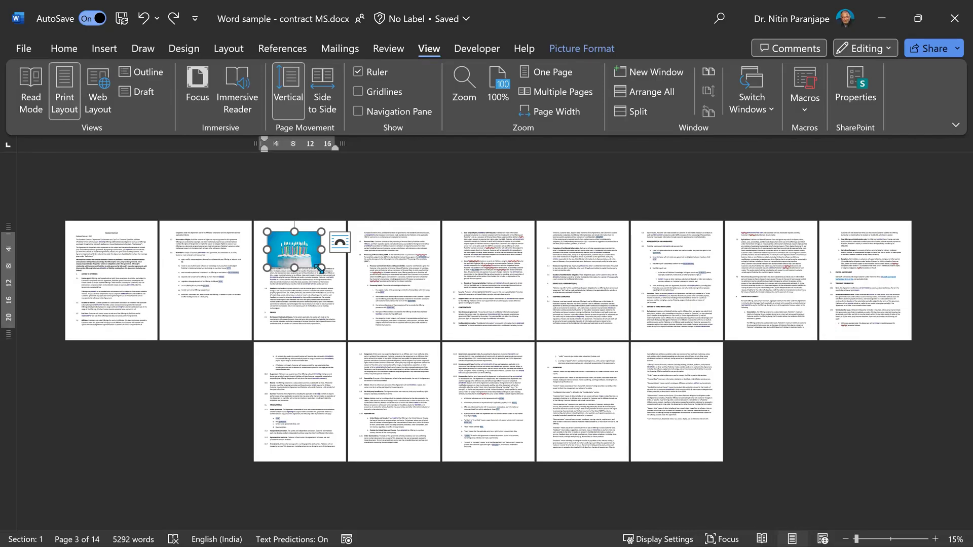
left_click_drag(320, 267, 333, 275)
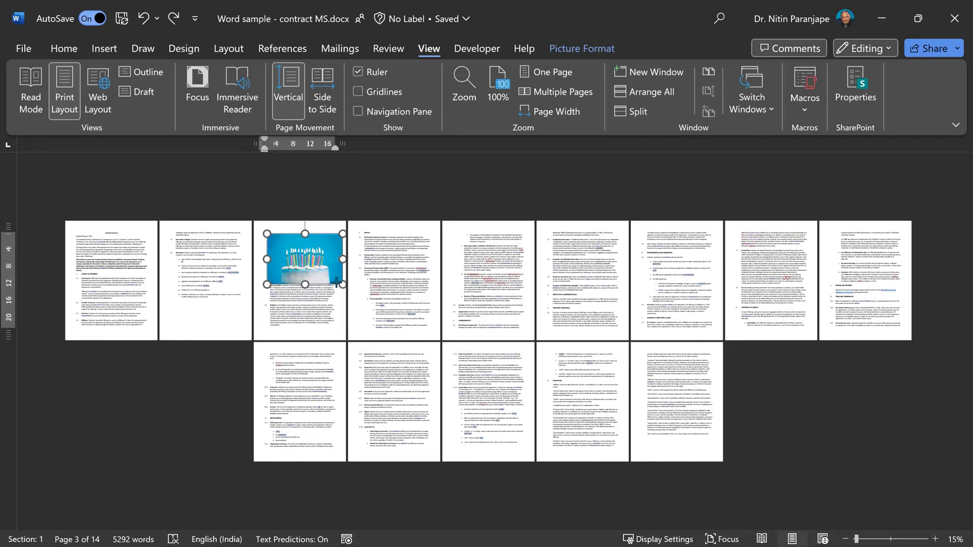
key("ctrl+z")
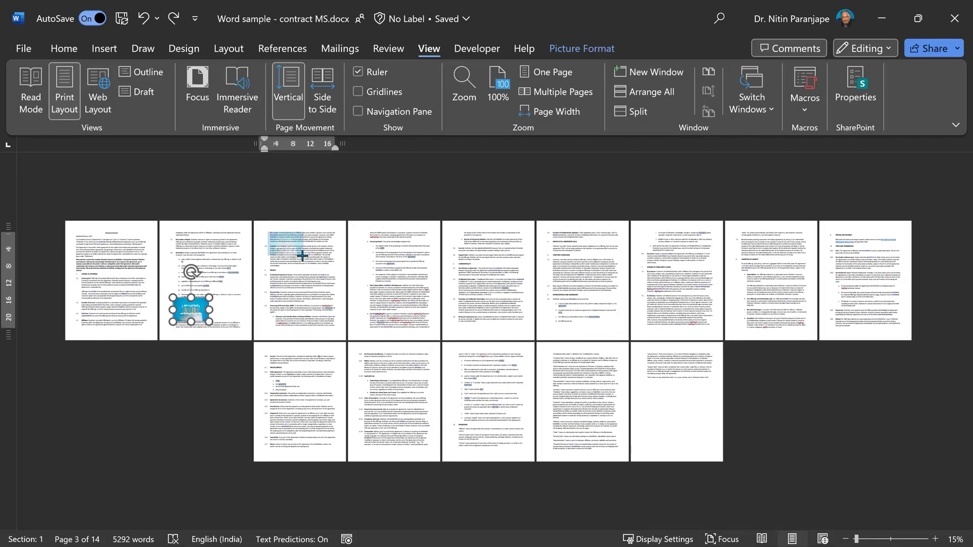
key("ctrl+z")
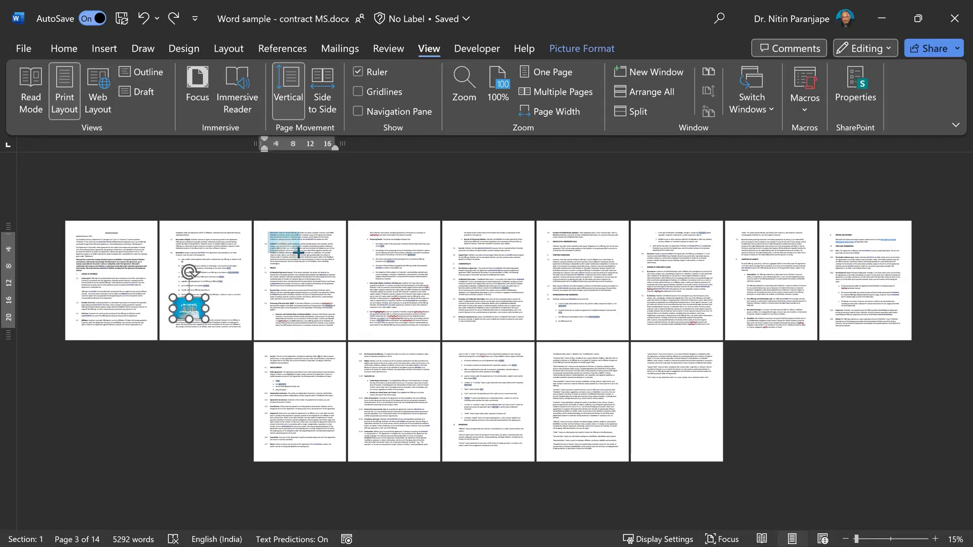
key("ctrl+z")
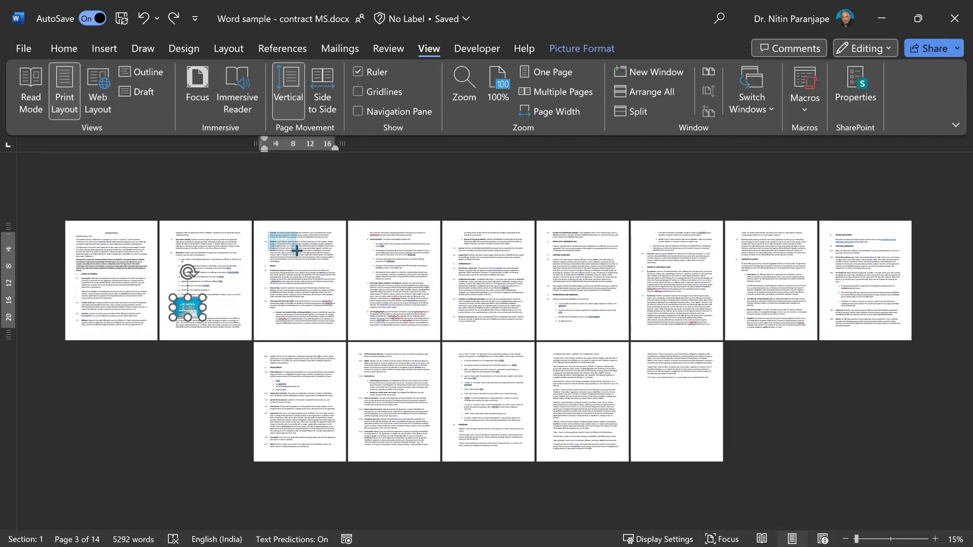
key("ctrl+z")
key("ctrl+z")
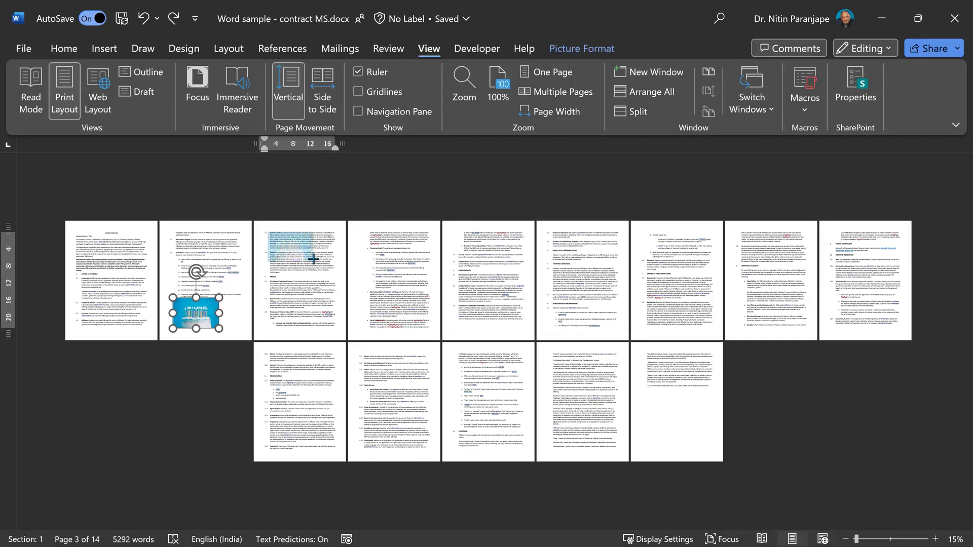
left_click_drag(314, 259, 322, 266)
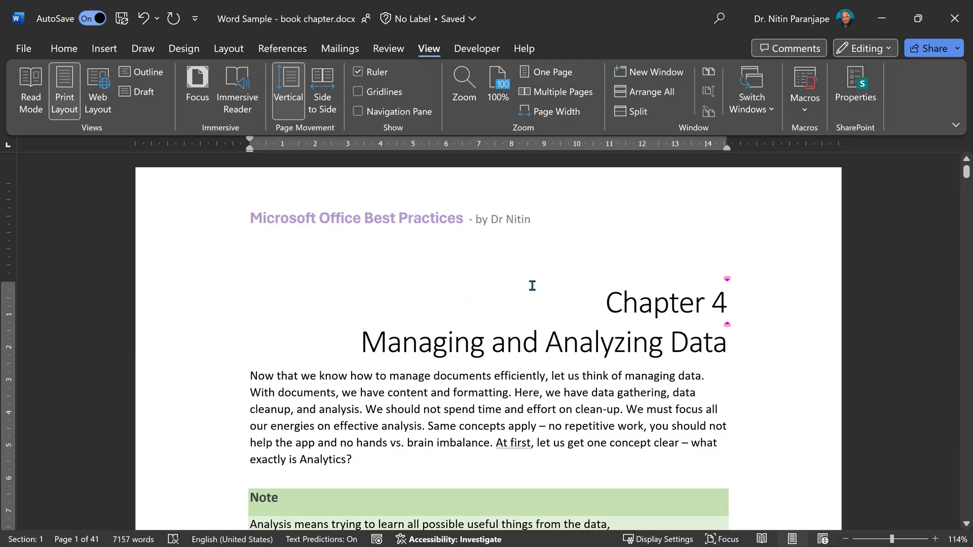
left_click(552, 112)
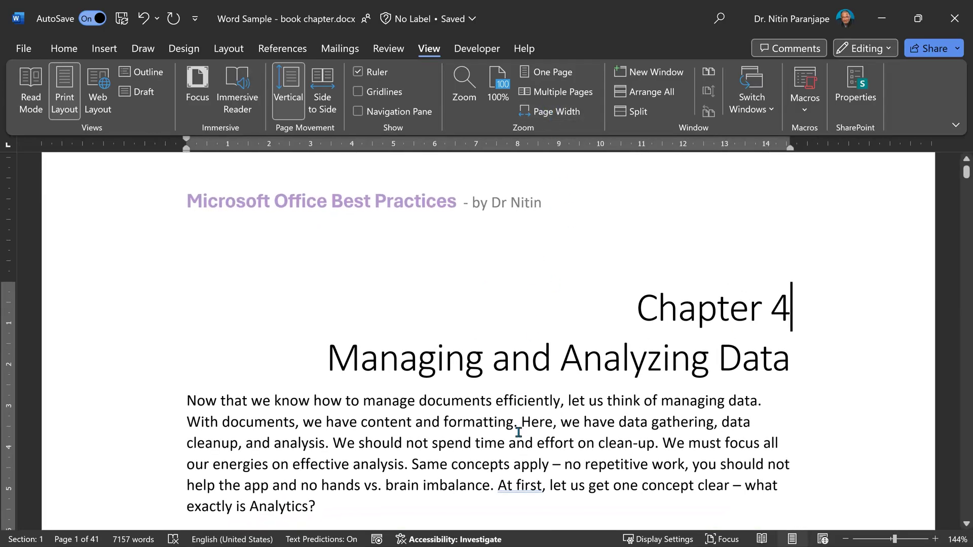
scroll(512, 471, "up", 8, "ctrl")
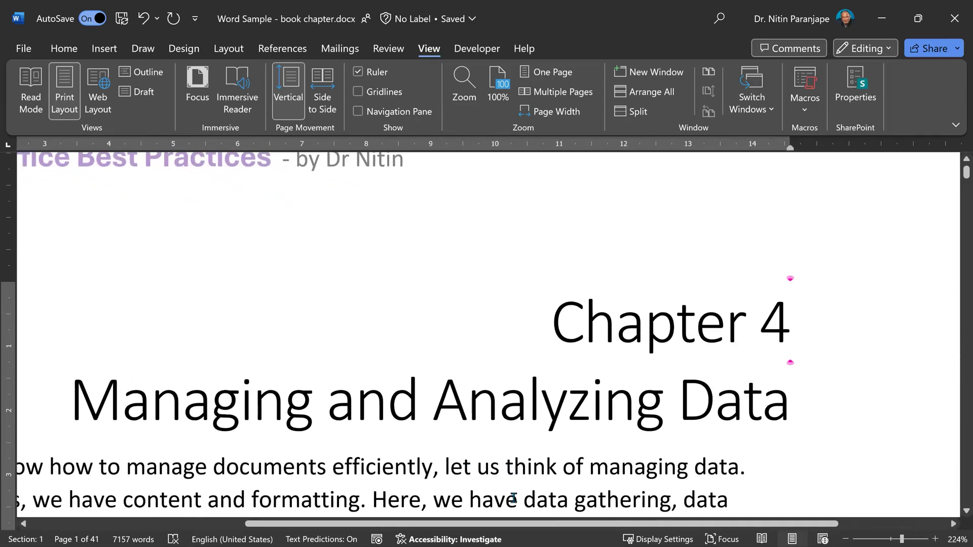
left_click_drag(466, 523, 172, 538)
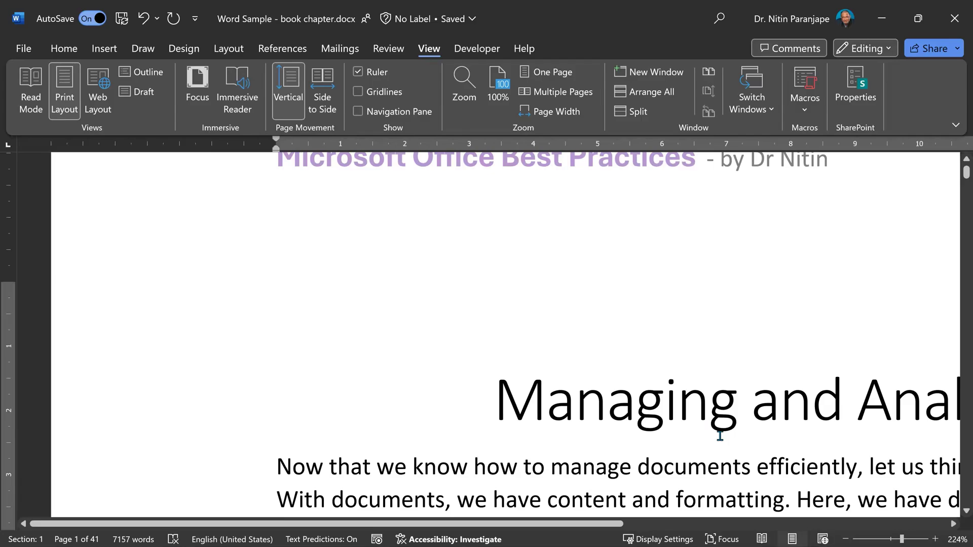
left_click(103, 115)
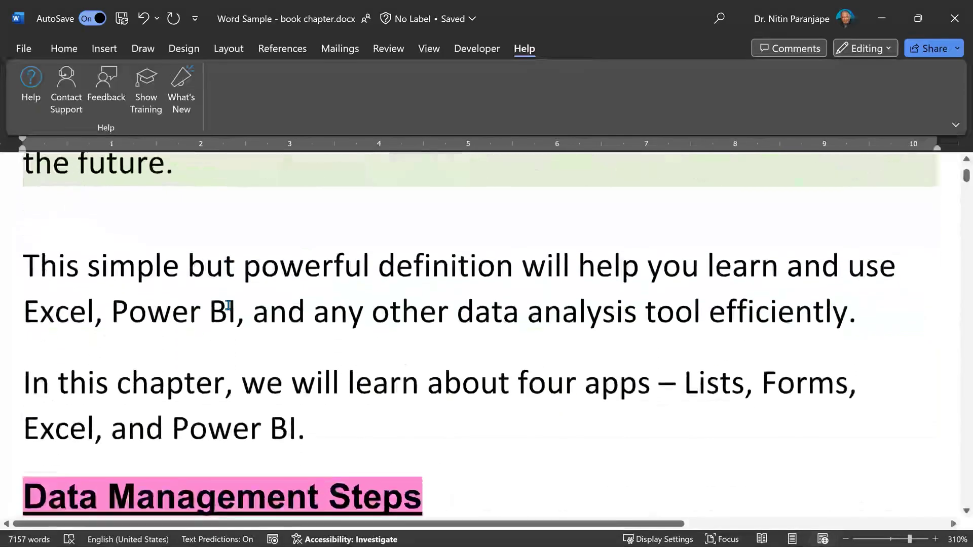
scroll(228, 304, "down", 10)
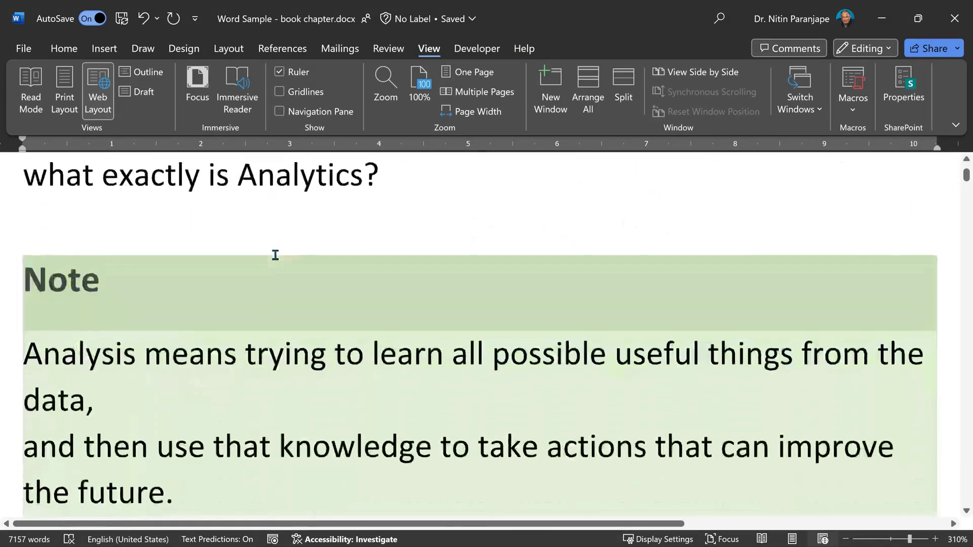
scroll(274, 256, "down", 10)
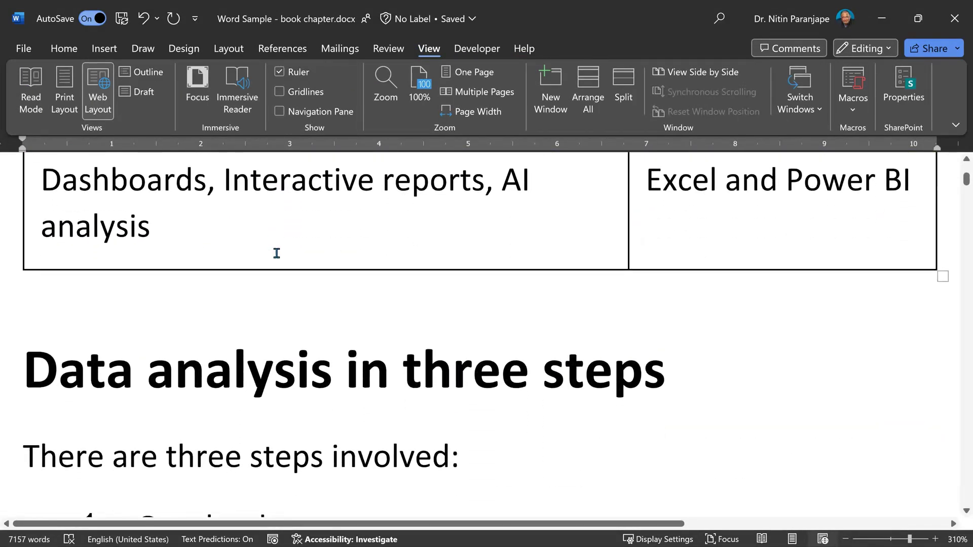
scroll(276, 253, "down", 10)
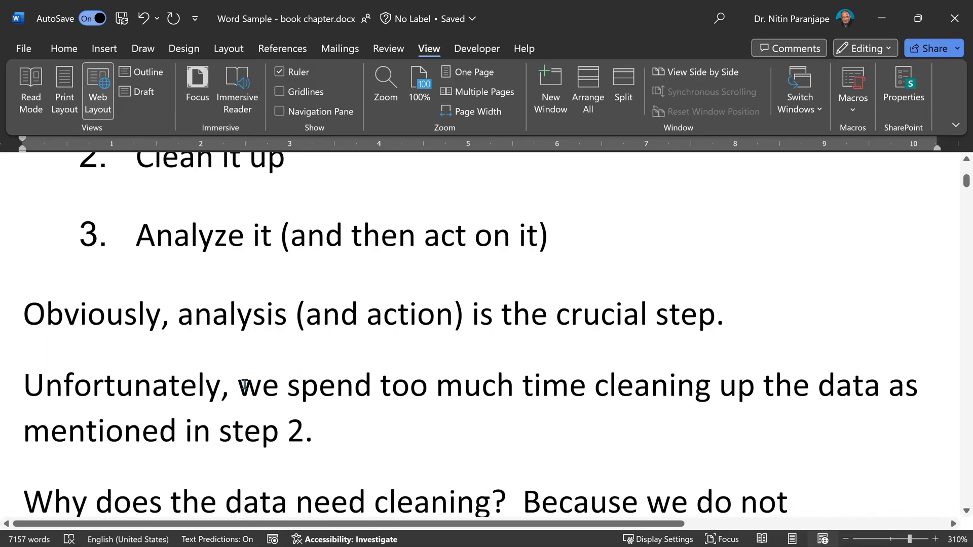
scroll(245, 385, "up", 4)
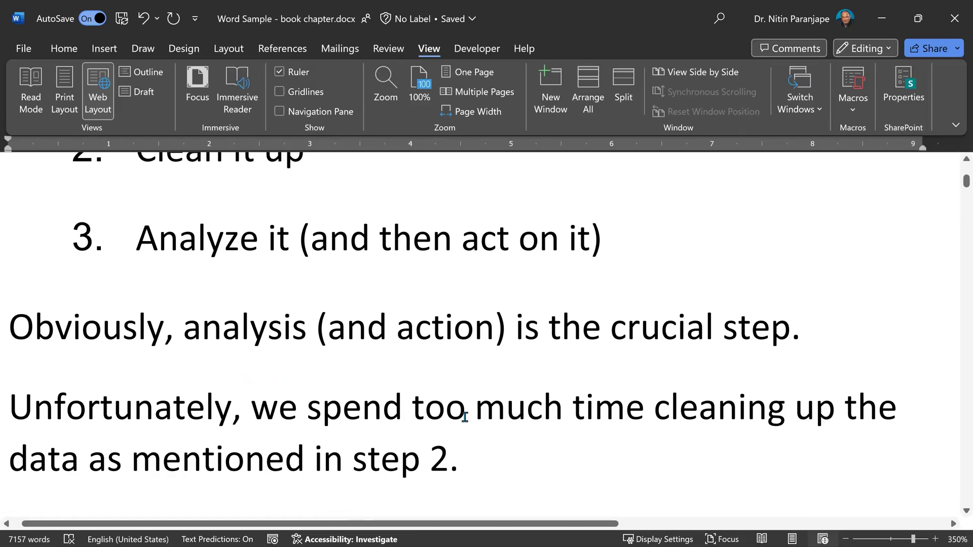
key("ctrl+alt+p")
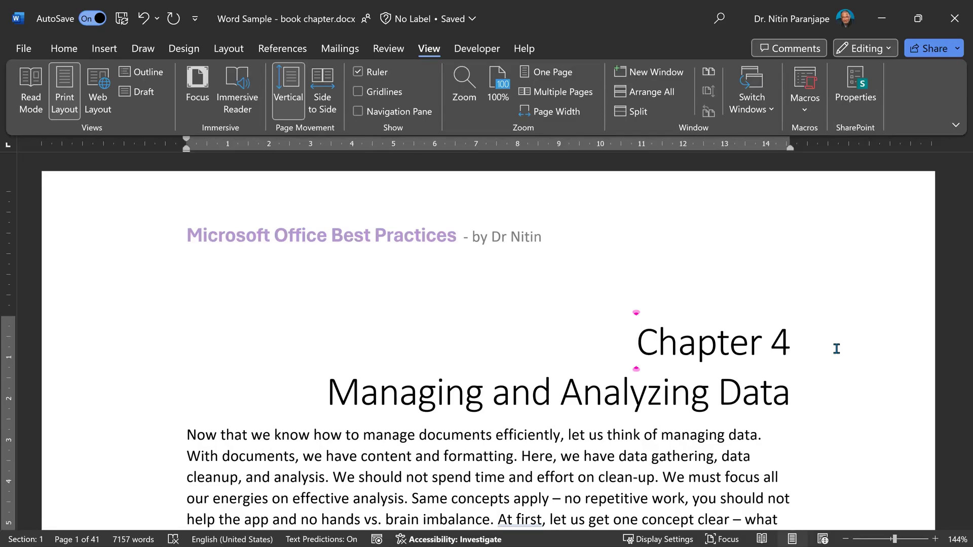
Step: Switch the chapter to Outline view and check the Level 1 heading 'Data analysis in three steps'
left_click(148, 73)
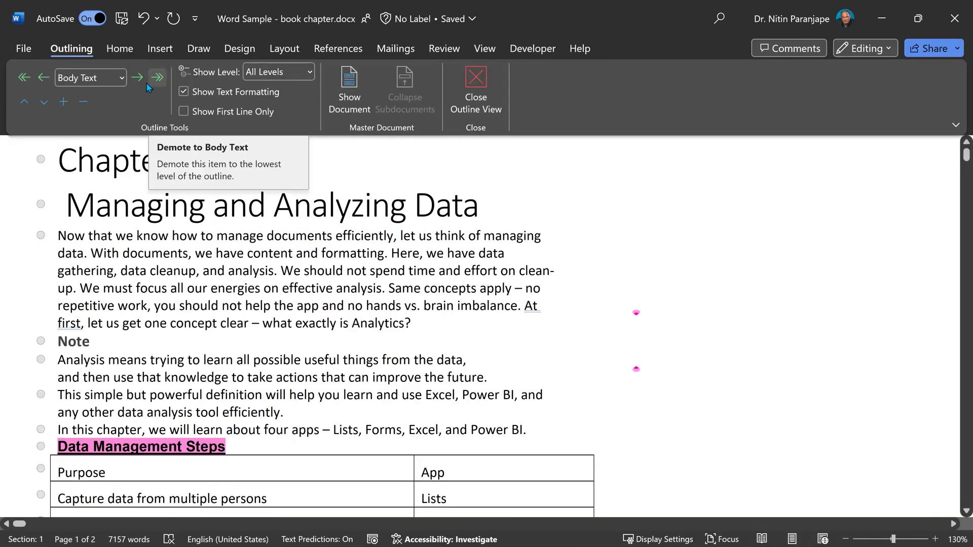
scroll(39, 219, "down", 7)
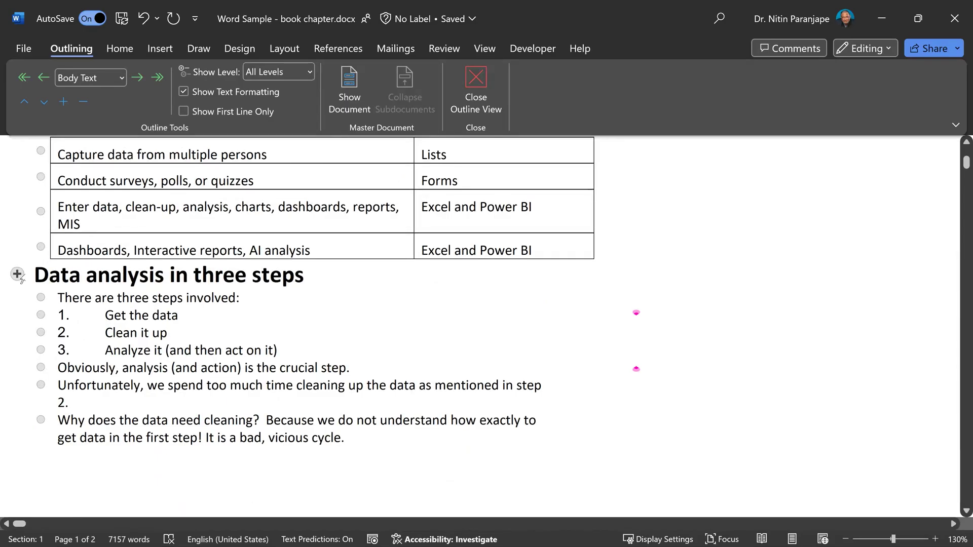
left_click(95, 275)
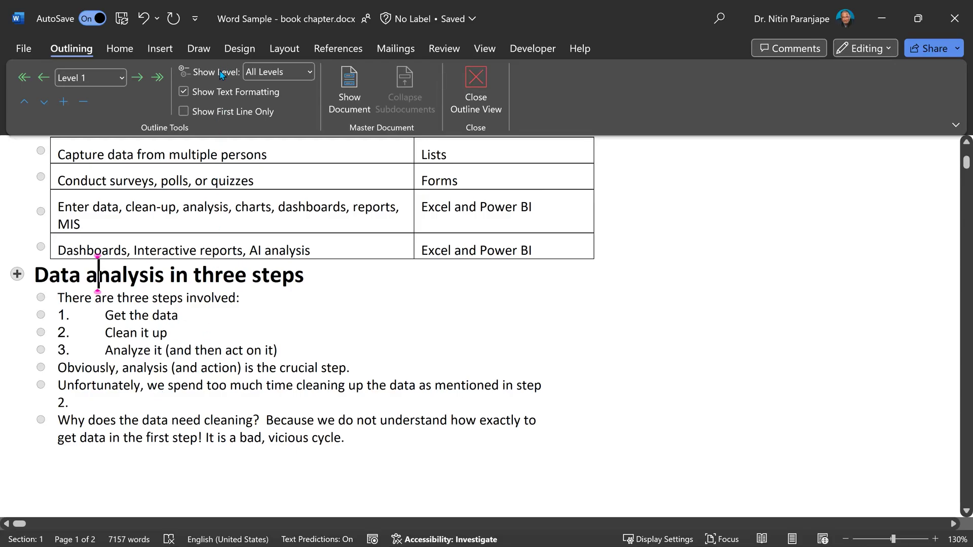
Step: Show only Level 1 outline headings, then expand the outline to Level 3
left_click(296, 72)
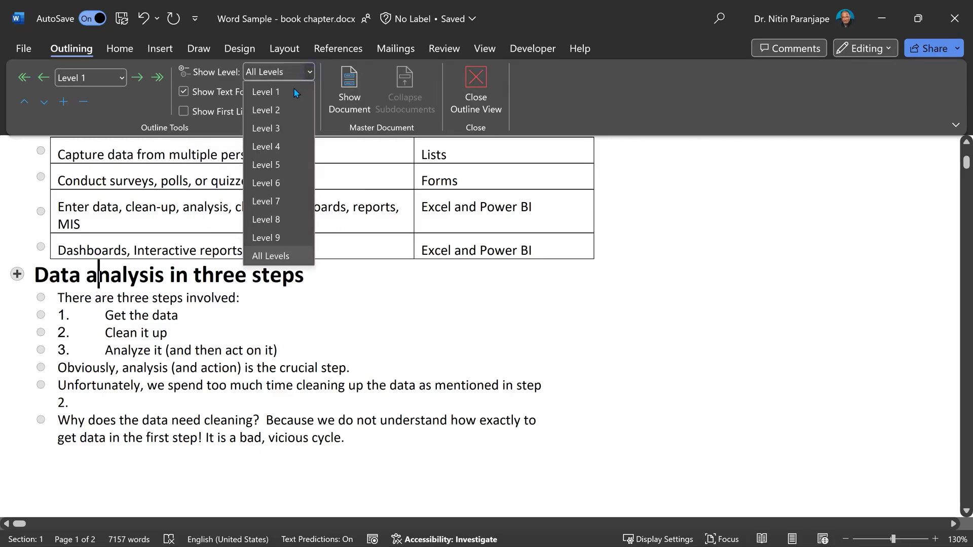
left_click(293, 89)
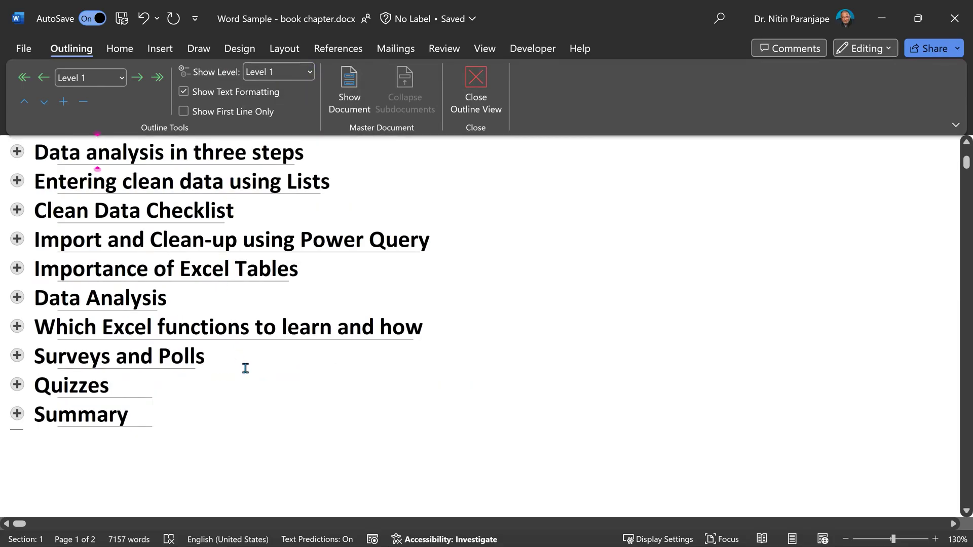
left_click(310, 72)
left_click(265, 130)
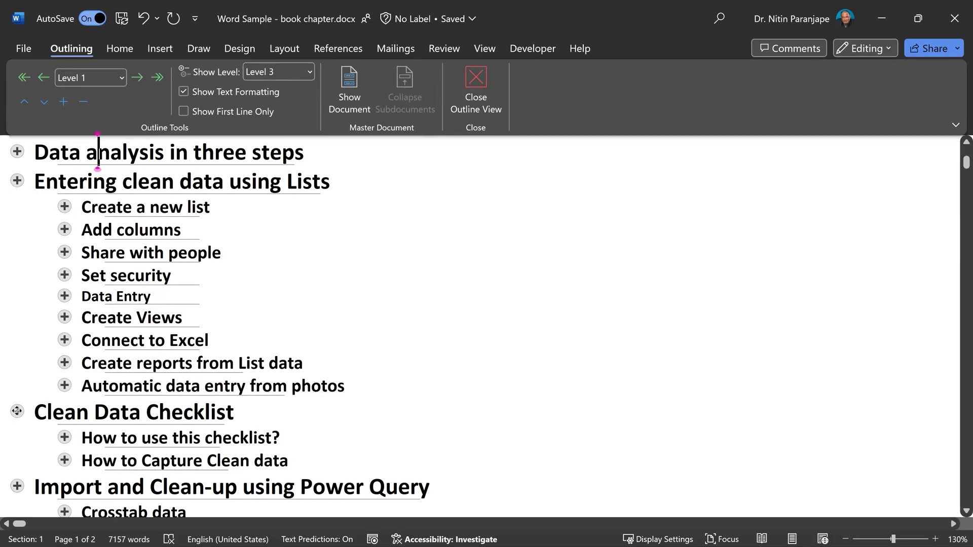
Step: Drag the Clean Data Checklist section above 'Entering clean data using Lists'
left_click_drag(16, 412, 17, 169)
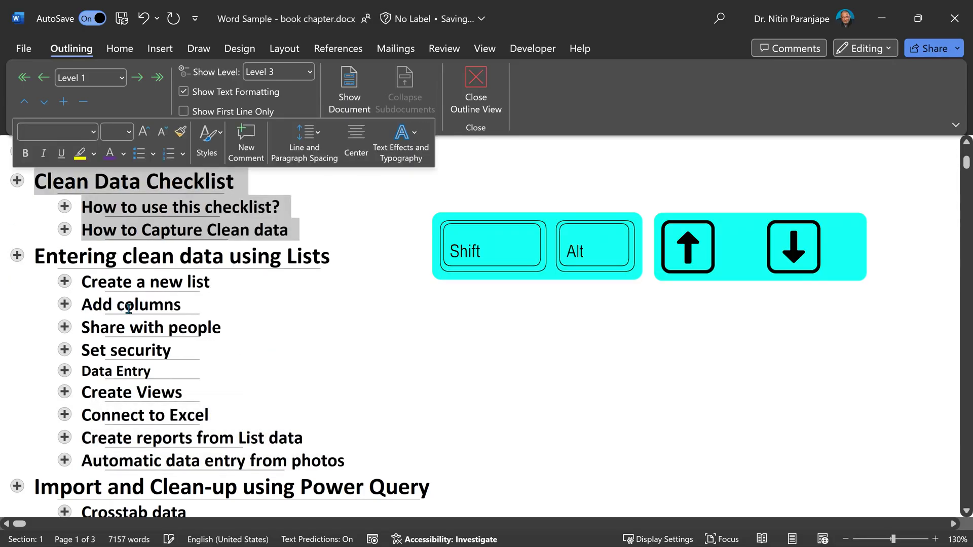
left_click(155, 324)
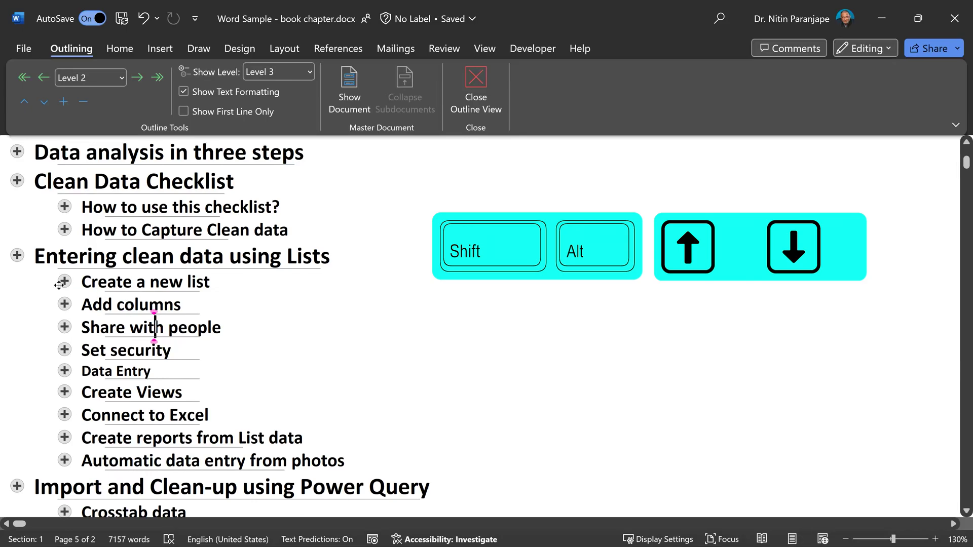
left_click(18, 256)
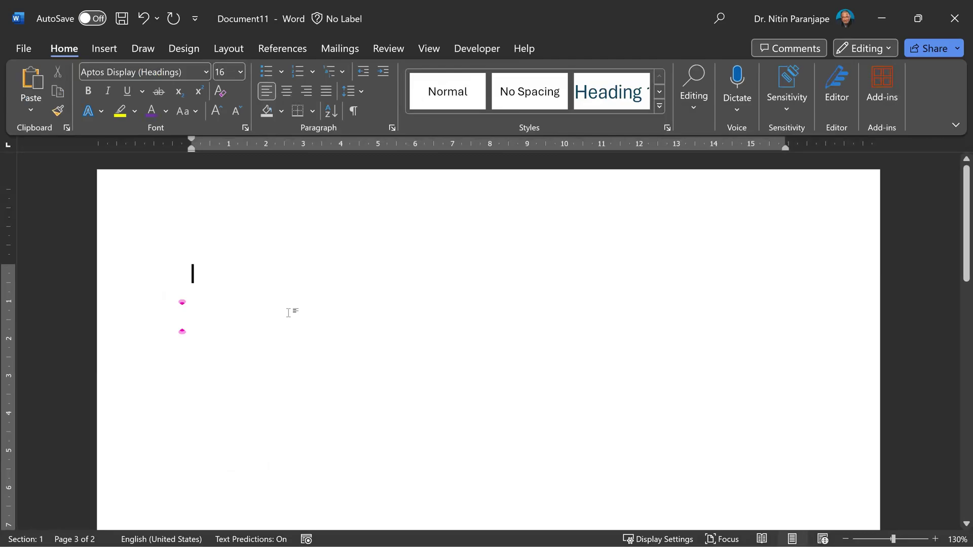
Step: In Outline view, add 'Scope of work' with 'Design' and 'Development' as subheadings, then close Outline View
left_click(428, 48)
left_click(135, 72)
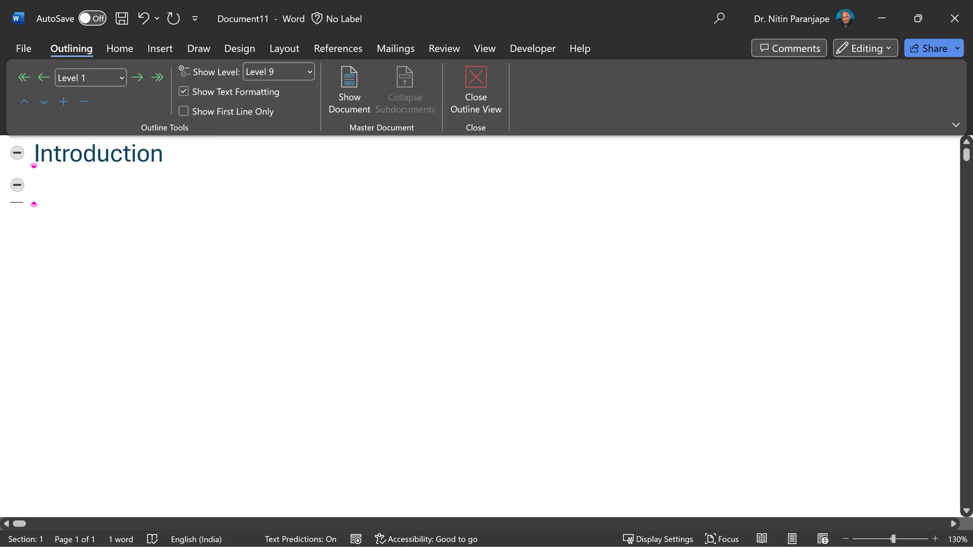
type("Scope of work")
key("Return")
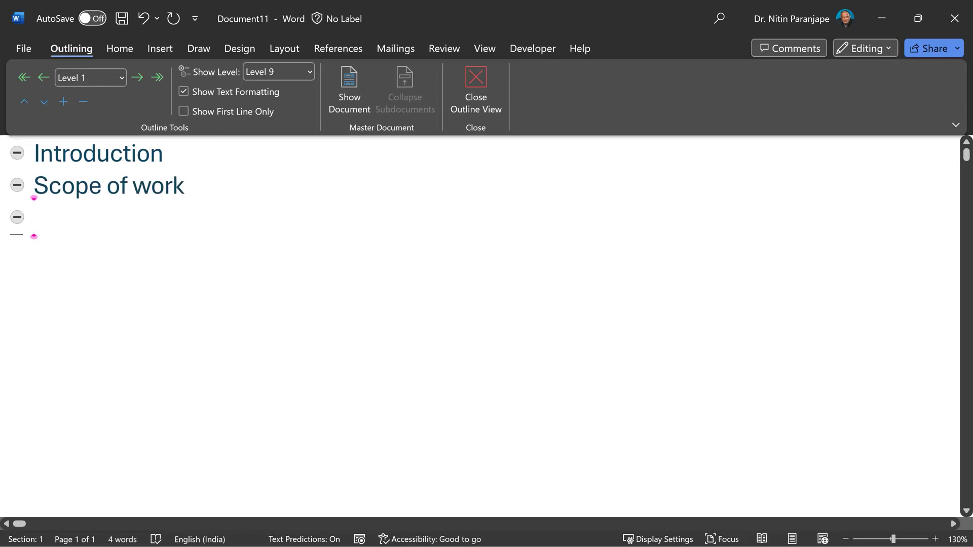
key("Tab")
type("Design")
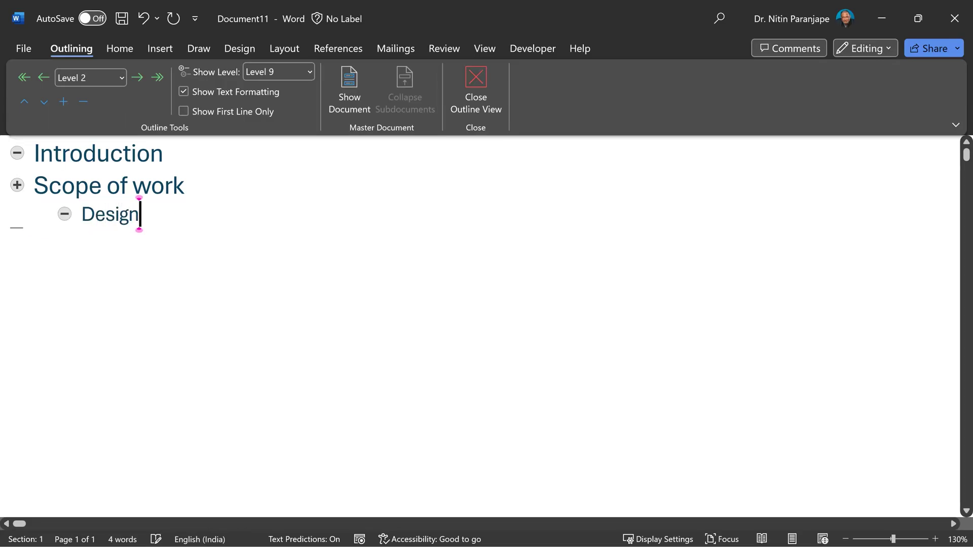
key("Return")
type("Development")
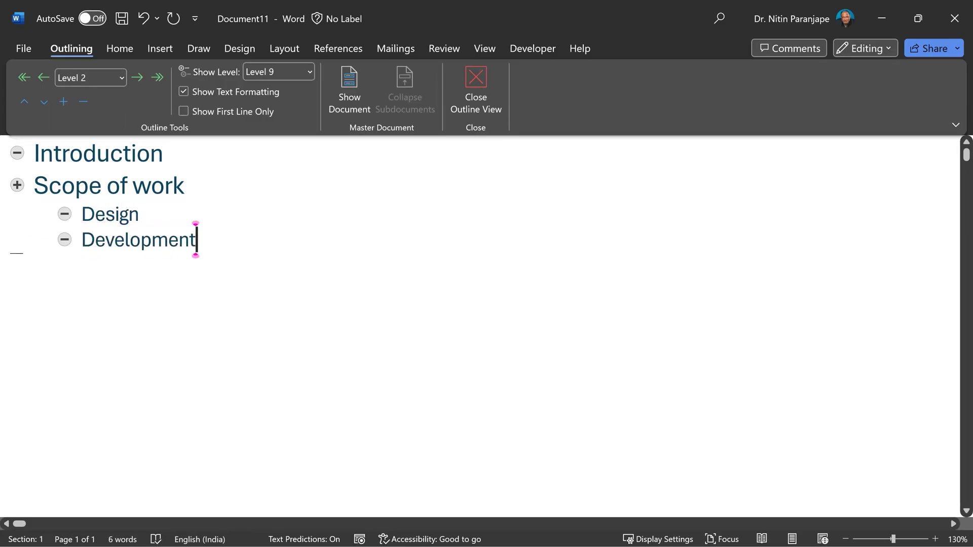
key("shift+Tab")
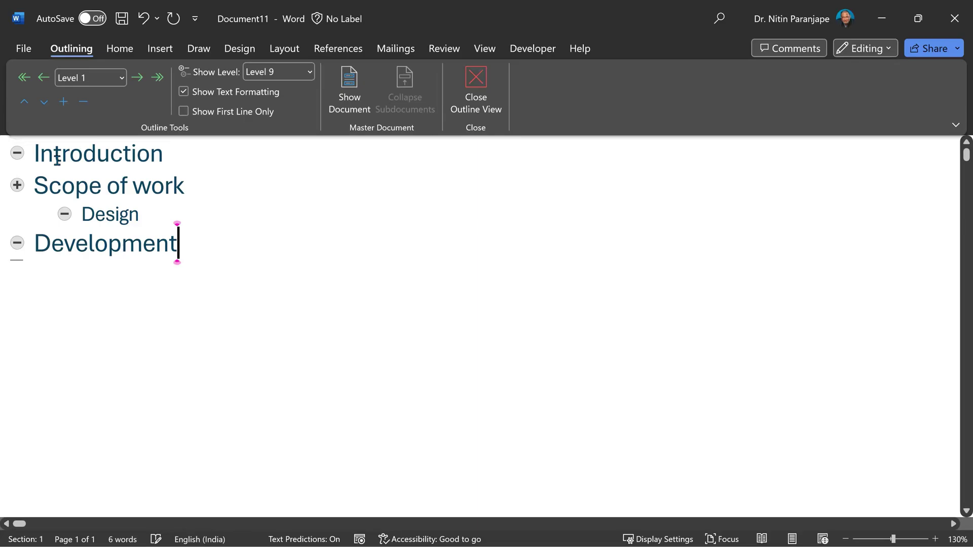
key("Tab")
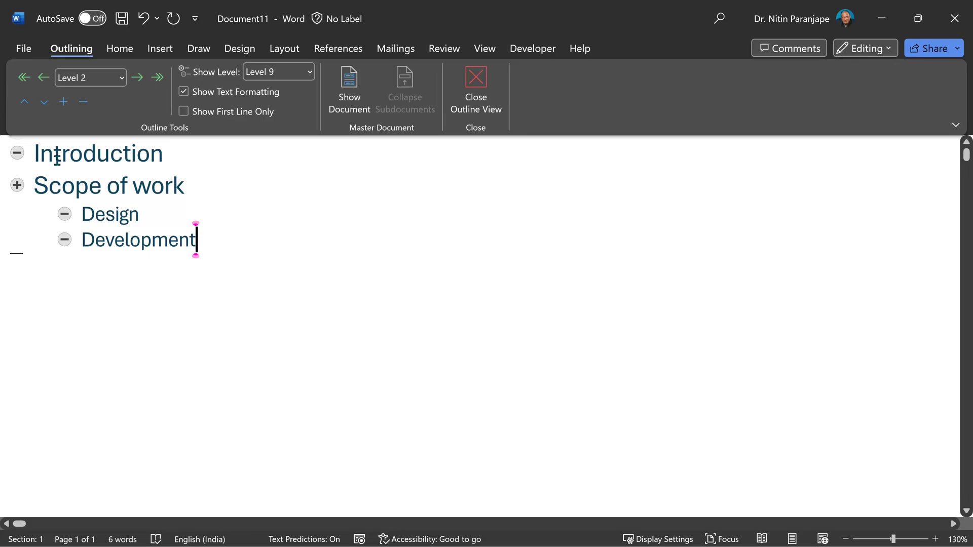
left_click(468, 94)
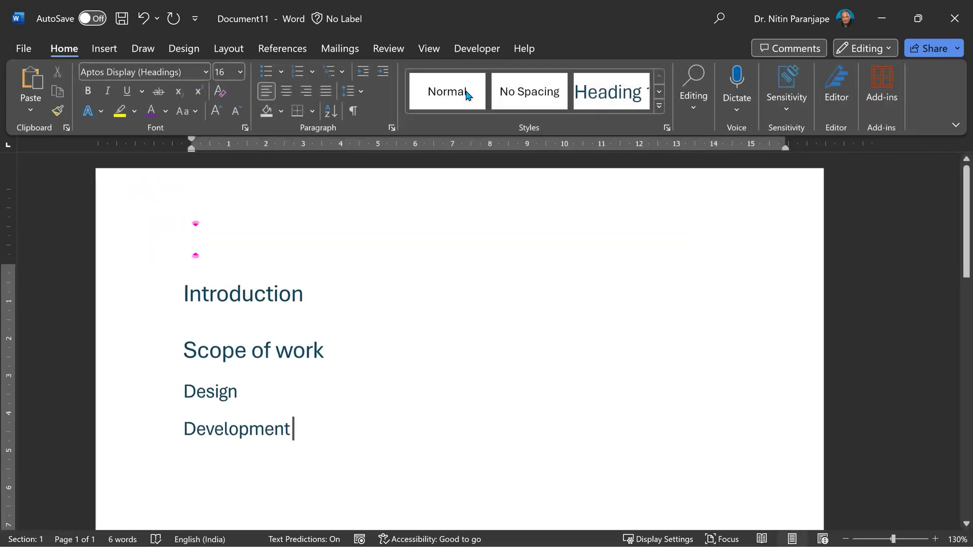
Step: Add the body paragraph 'Content is here.' under Introduction, then return to Outline view
left_click(350, 310)
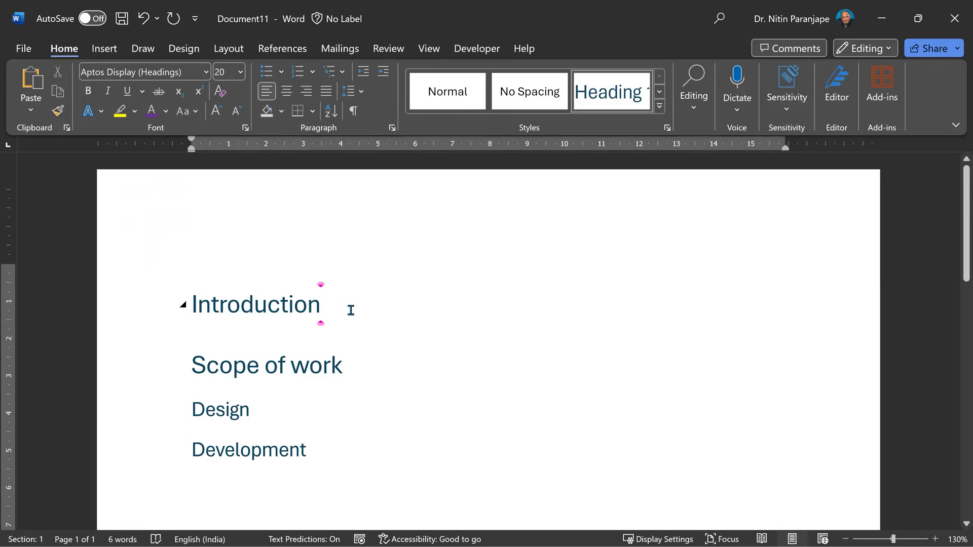
key("Return")
type("Content is here.")
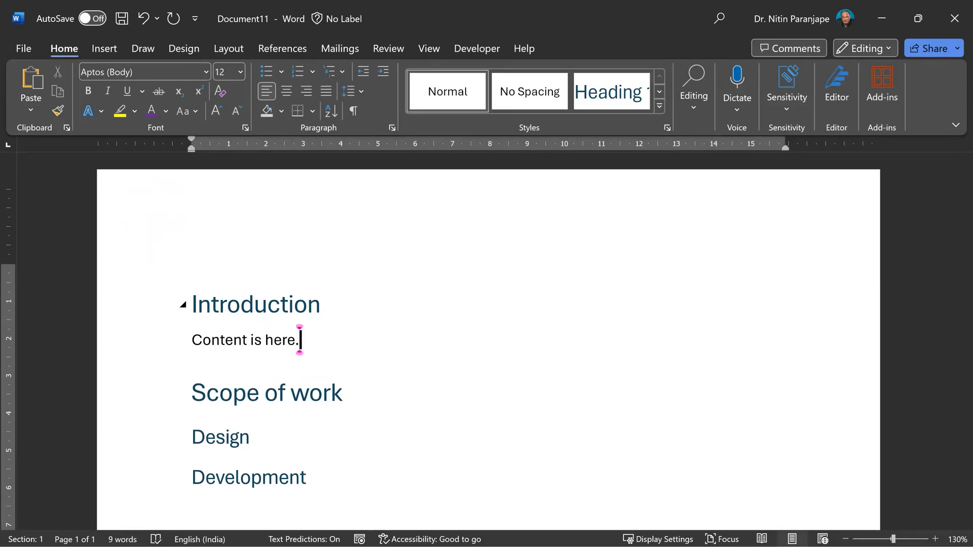
left_click(429, 48)
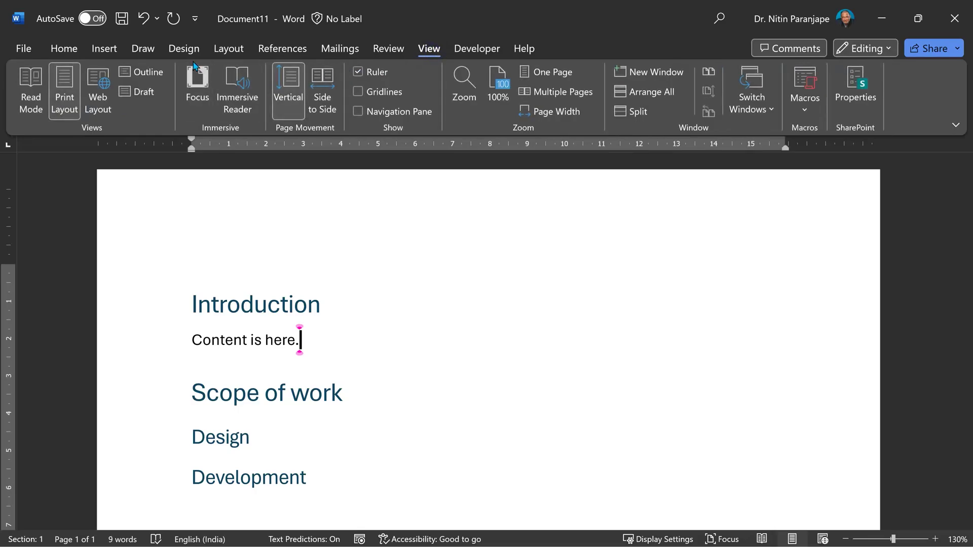
left_click(147, 72)
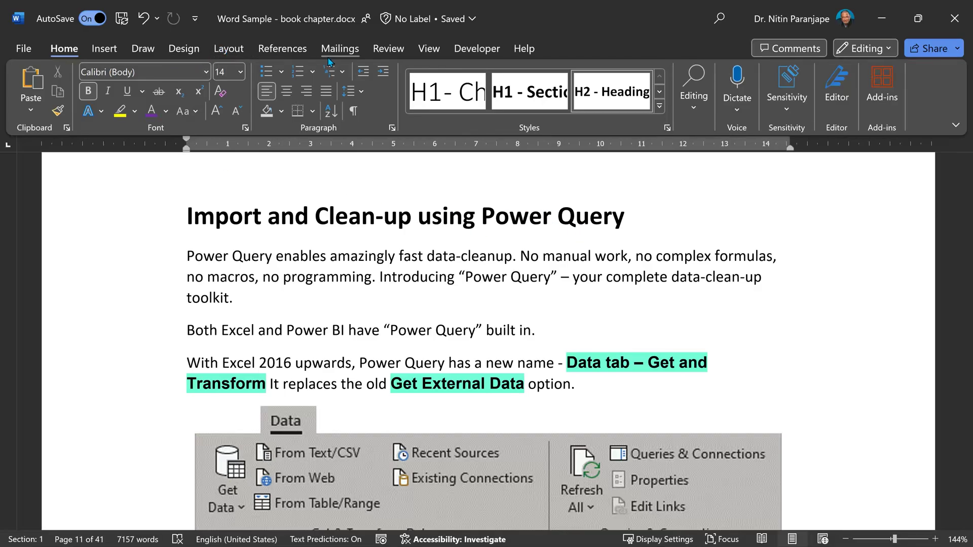
Step: Switch the book chapter to Draft view and scroll through it
left_click(428, 49)
left_click(138, 91)
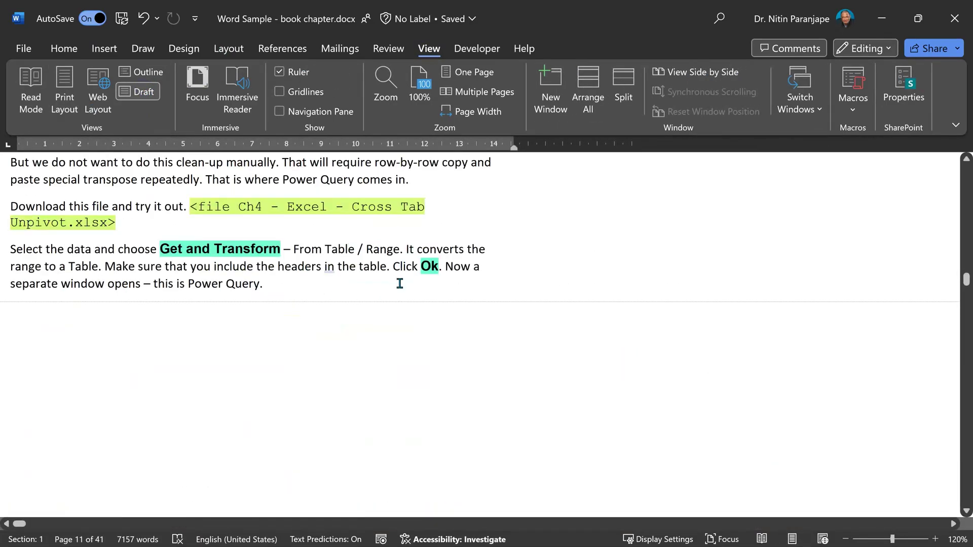
scroll(491, 314, "down", 10)
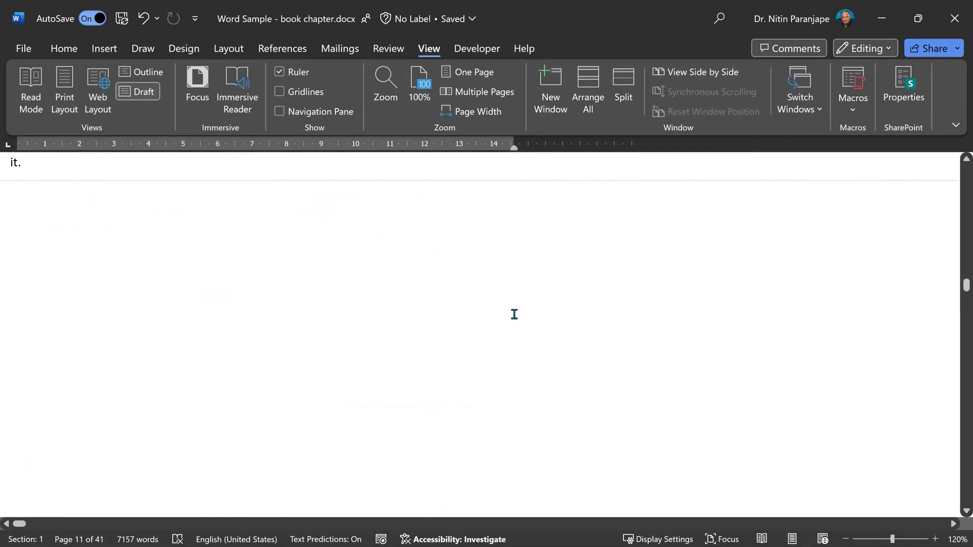
scroll(514, 314, "down", 4)
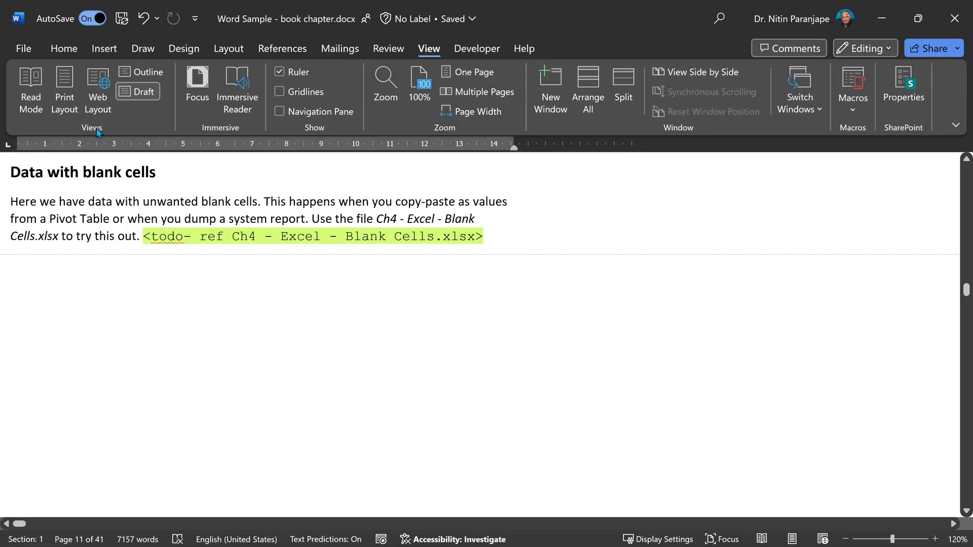
Step: Enable 'Use draft font in Draft and Outline views', check Outline view, then return to Print Layout
left_click(65, 89)
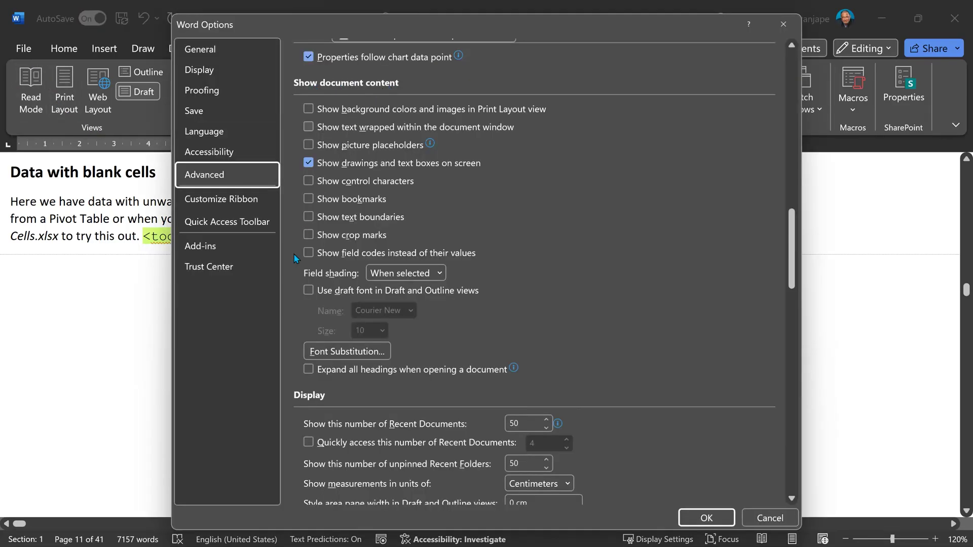
left_click(308, 290)
key("Return")
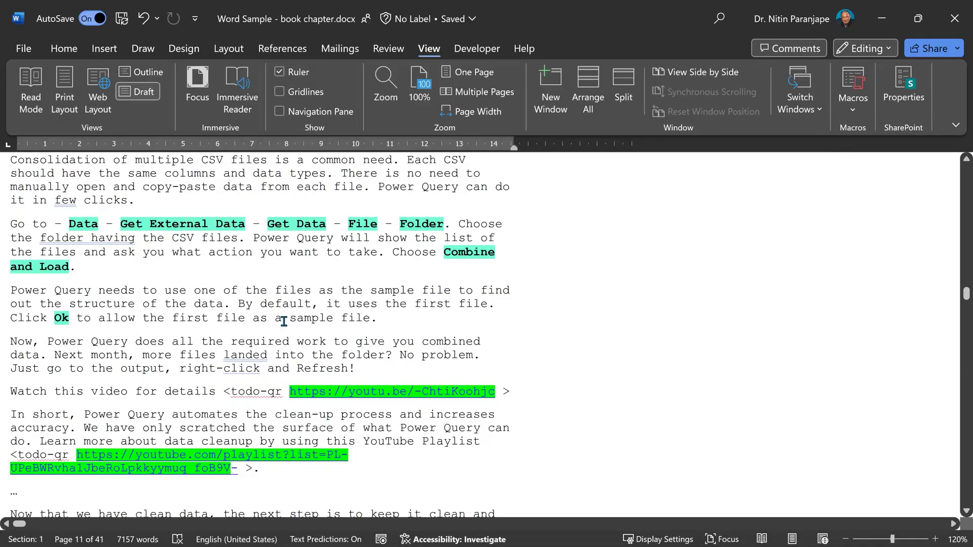
key("ctrl+alt+o")
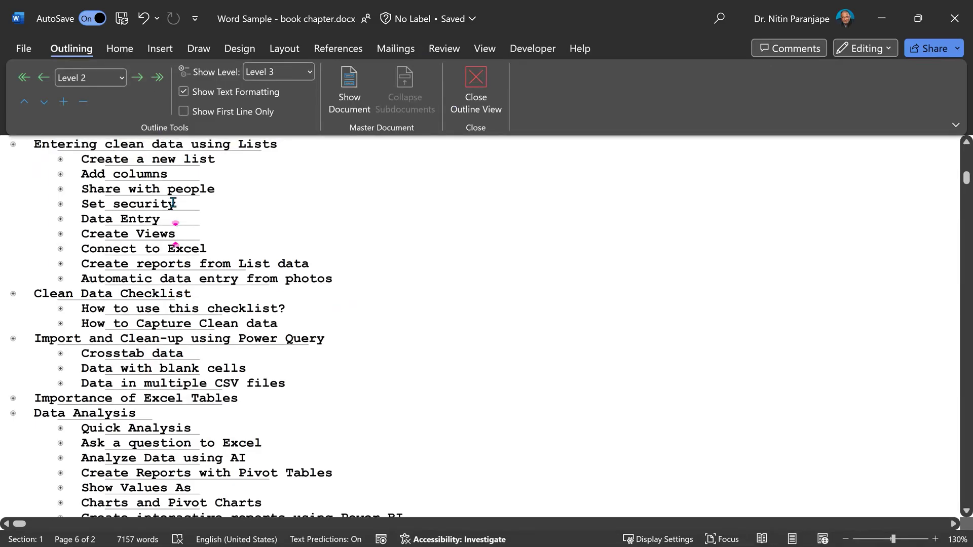
key("ctrl+alt+p")
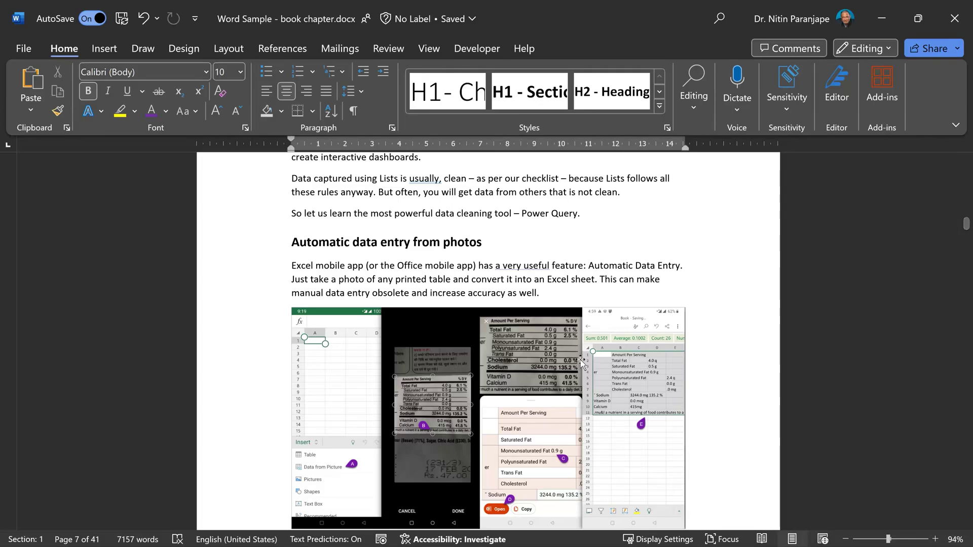
Step: Turn on 'Show picture placeholders' in Advanced options, then scroll past the figure to the contract
left_click(23, 49)
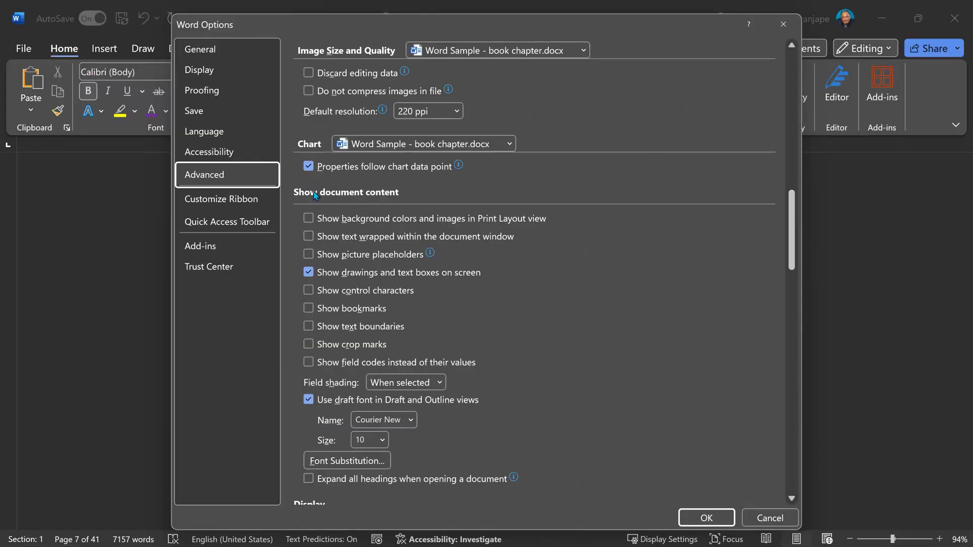
left_click(308, 254)
left_click(720, 519)
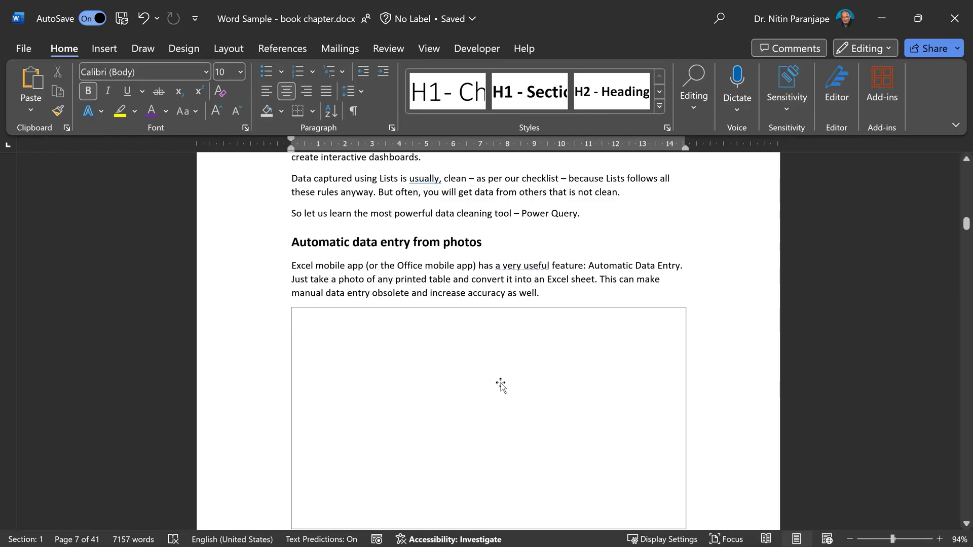
scroll(501, 385, "down", 6)
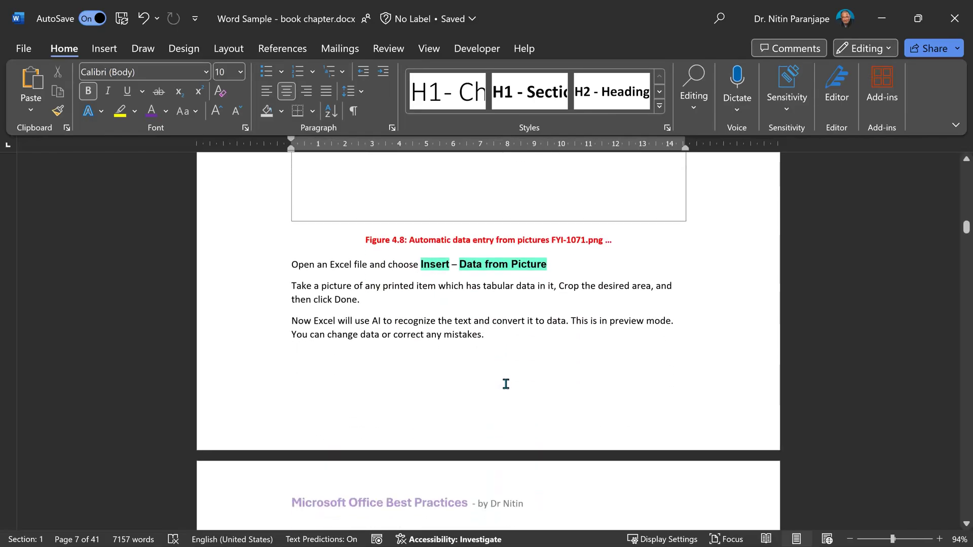
left_click(444, 346)
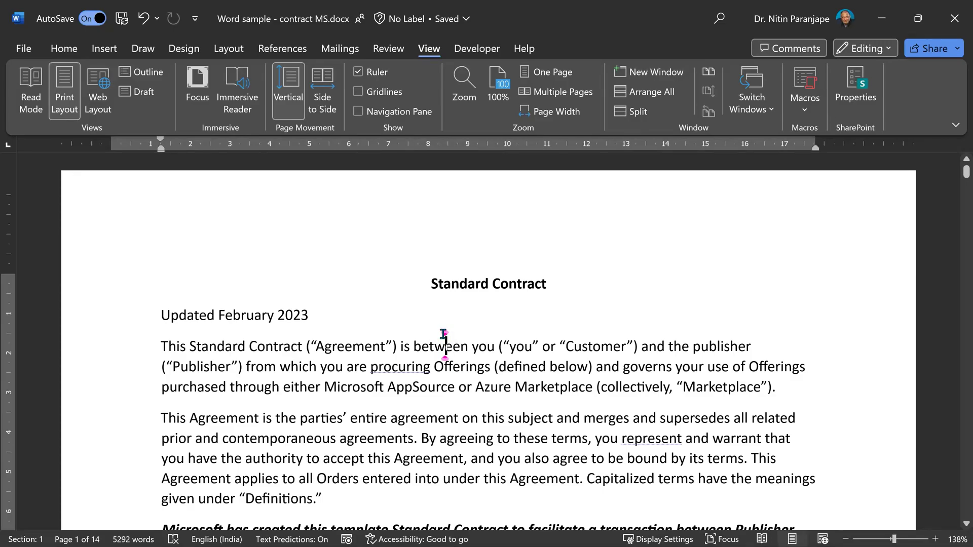
Step: Drag LIMITATION OF LIABILITY up to fifth place in the Headings list, then visit REPRESENTATION AND WARRANTIES
left_click(390, 118)
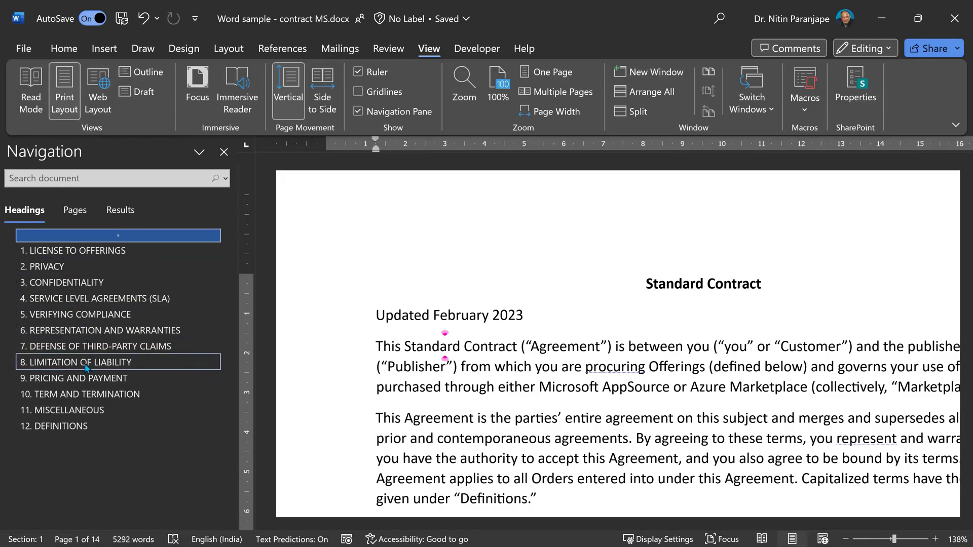
left_click_drag(86, 367, 80, 304)
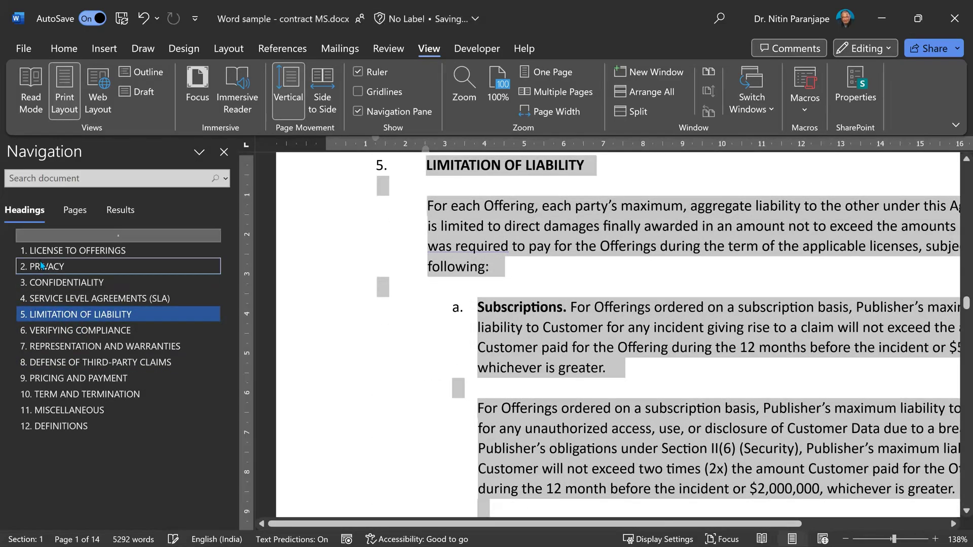
left_click(50, 347)
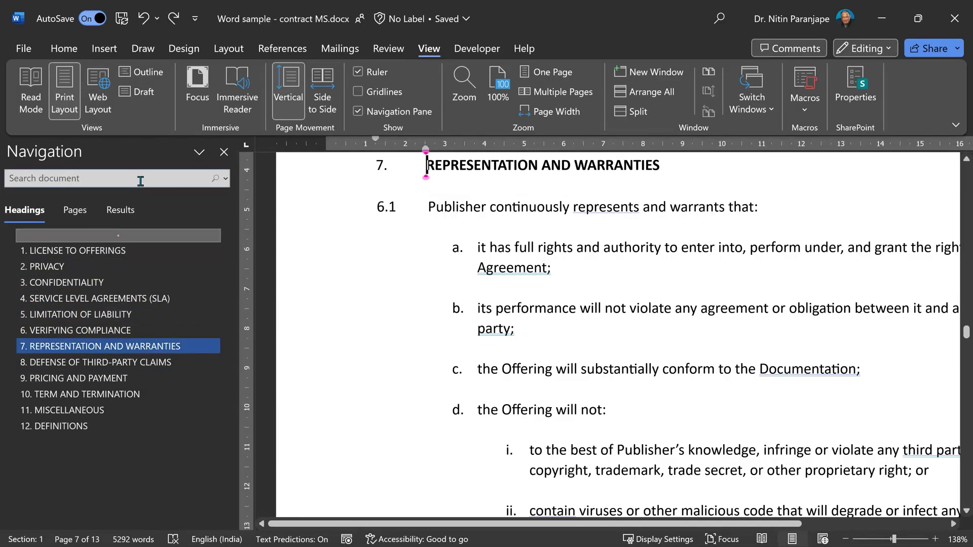
Step: Search the contract for 'GDPR', step through its three matches, and view the matching headings
left_click(140, 181)
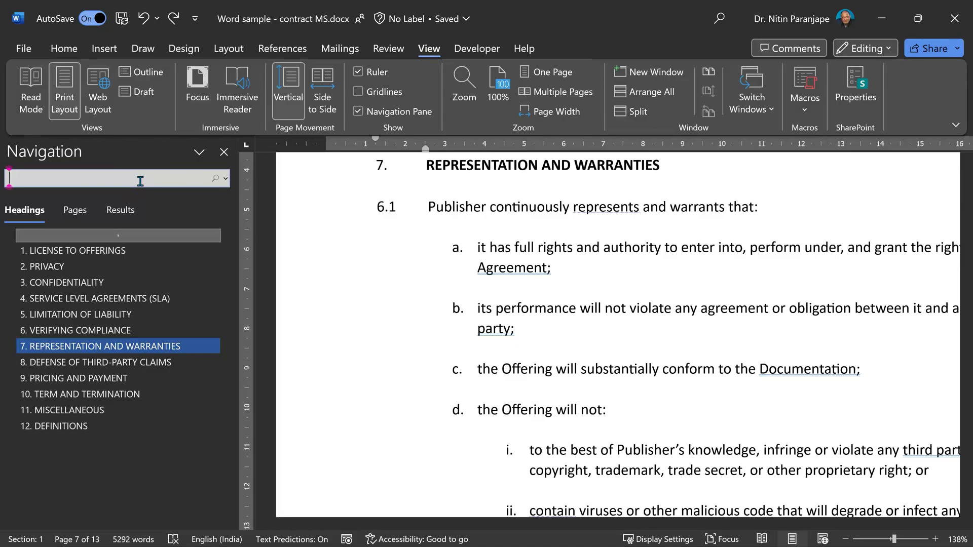
type("GDPR")
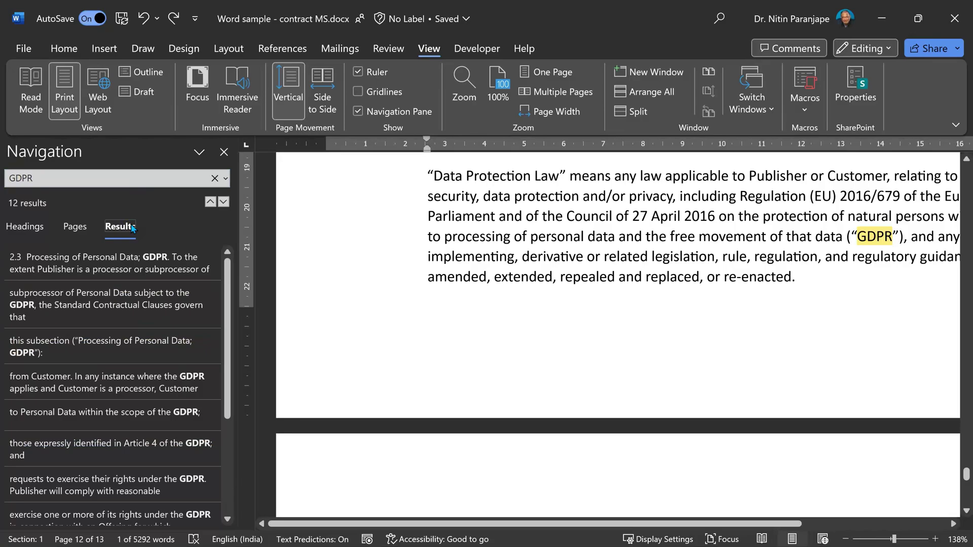
left_click(127, 262)
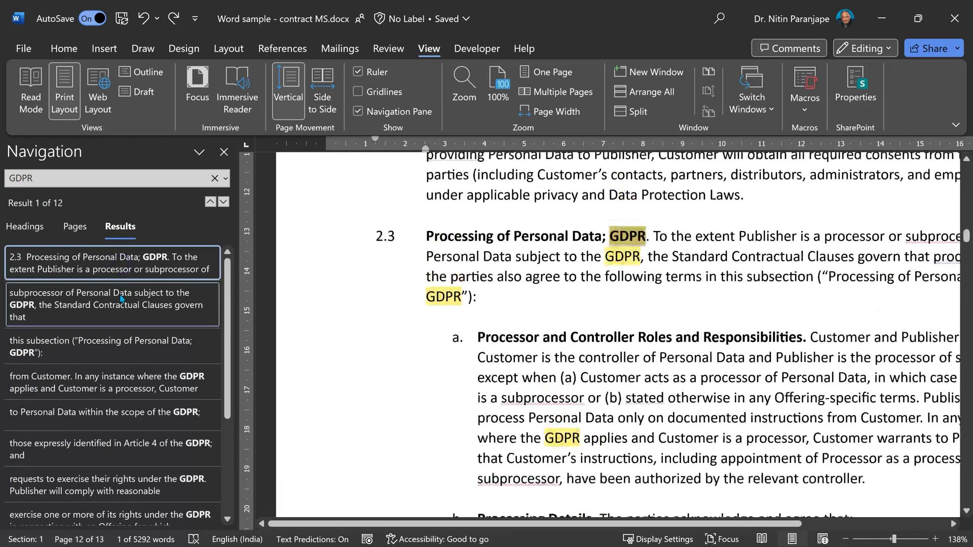
left_click(125, 304)
left_click(122, 347)
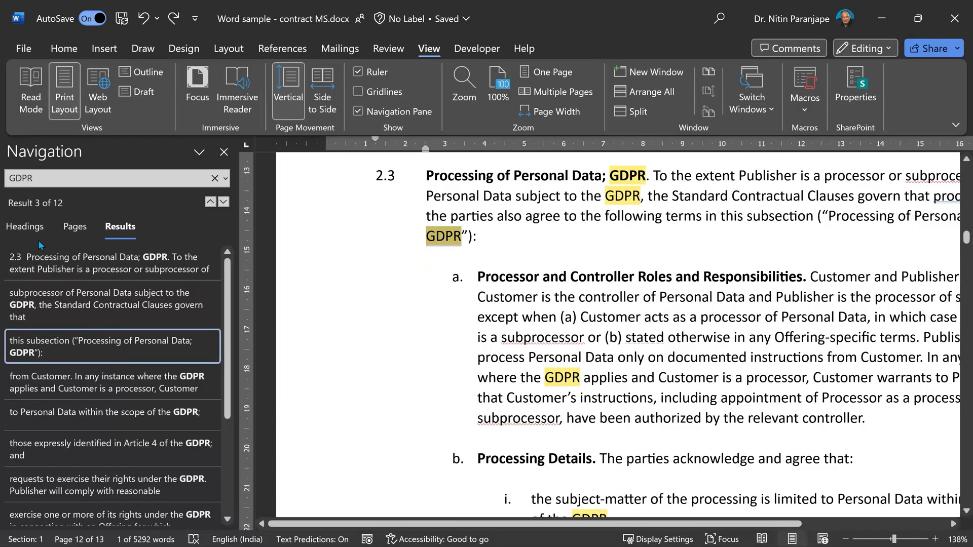
left_click(29, 228)
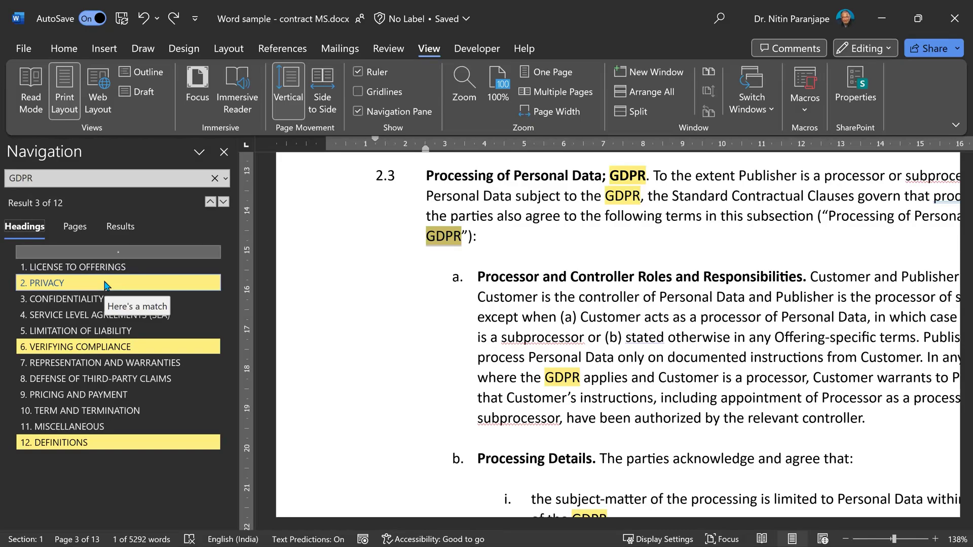
Step: Browse page thumbnails and place the cursor in the VERIFYING COMPLIANCE section
left_click(75, 226)
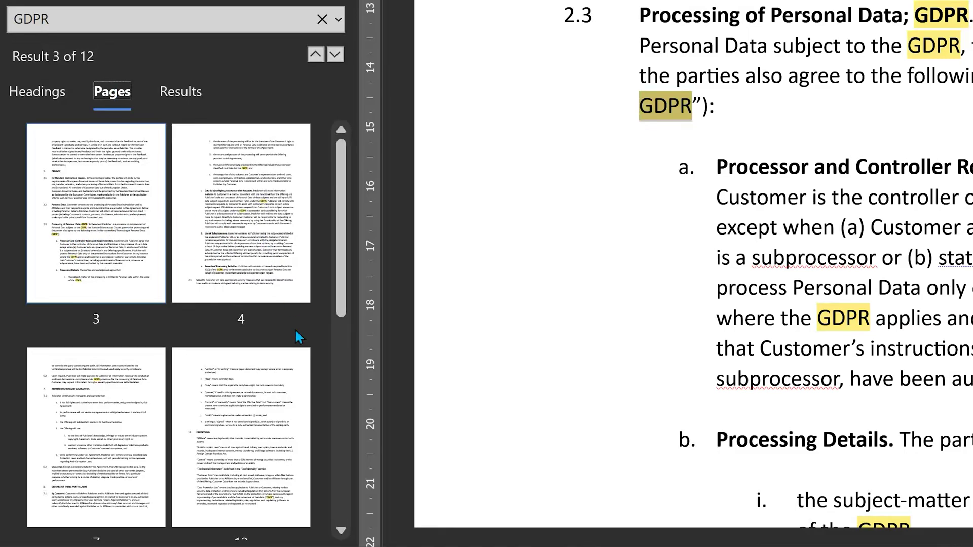
scroll(300, 365, "down", 3)
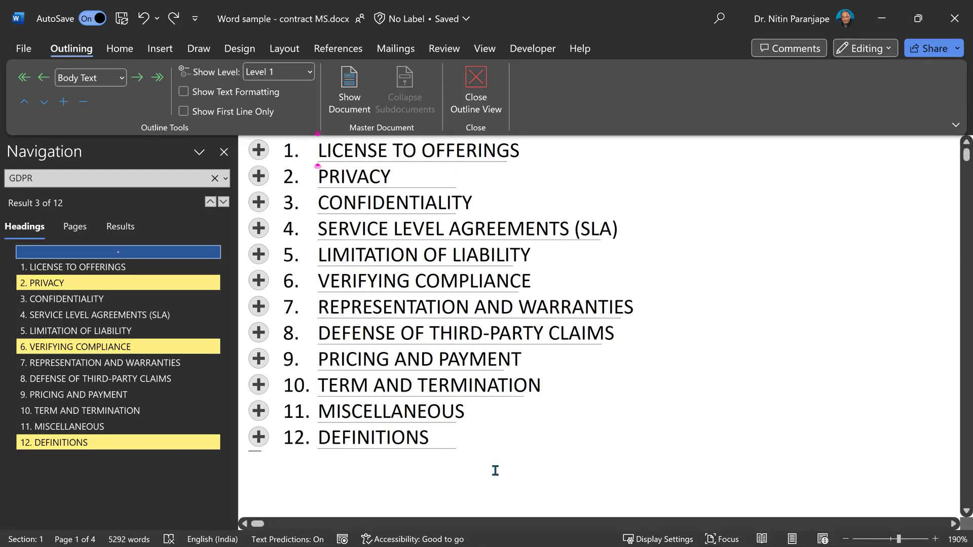
left_click(349, 280)
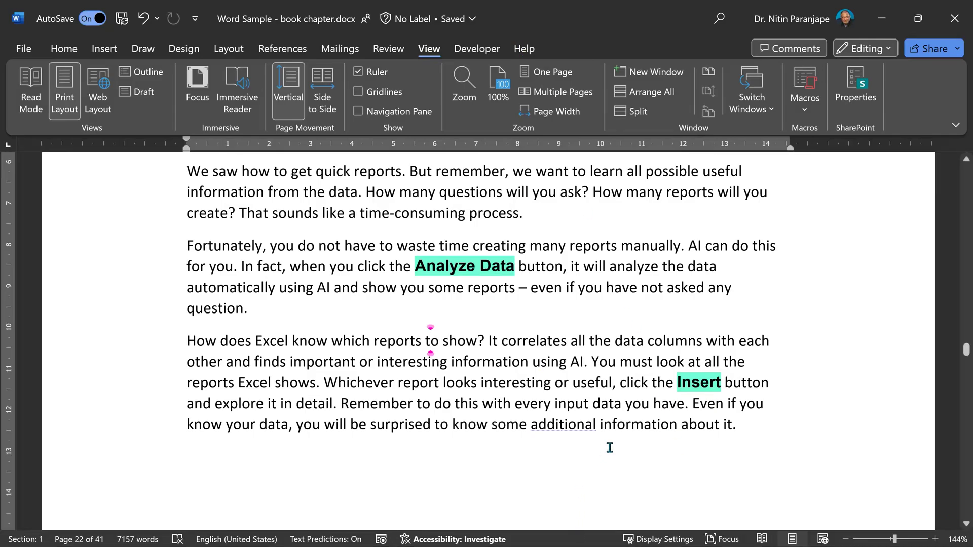
Step: Read the chapter in Focus mode with the Navigation pane's headings shown, then exit Focus mode
left_click(201, 103)
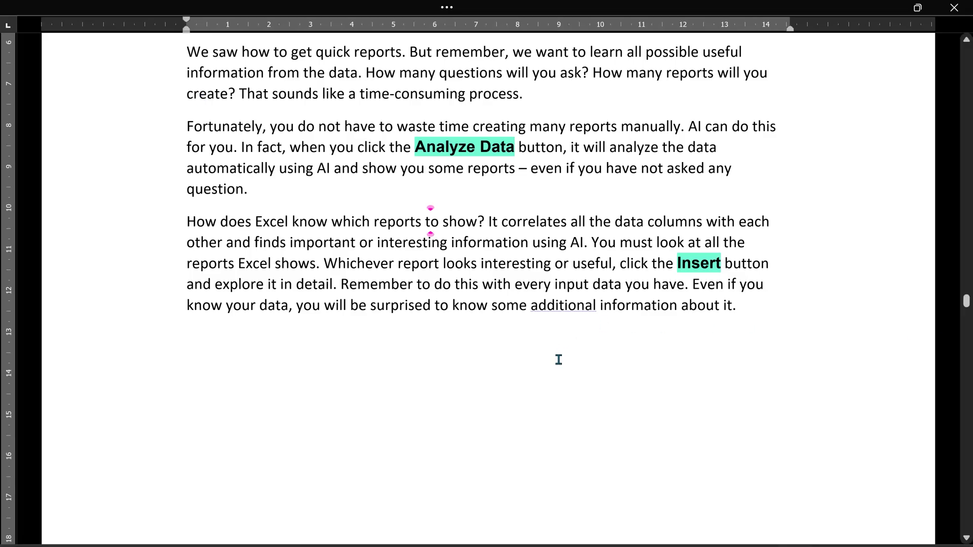
key("ctrl+f")
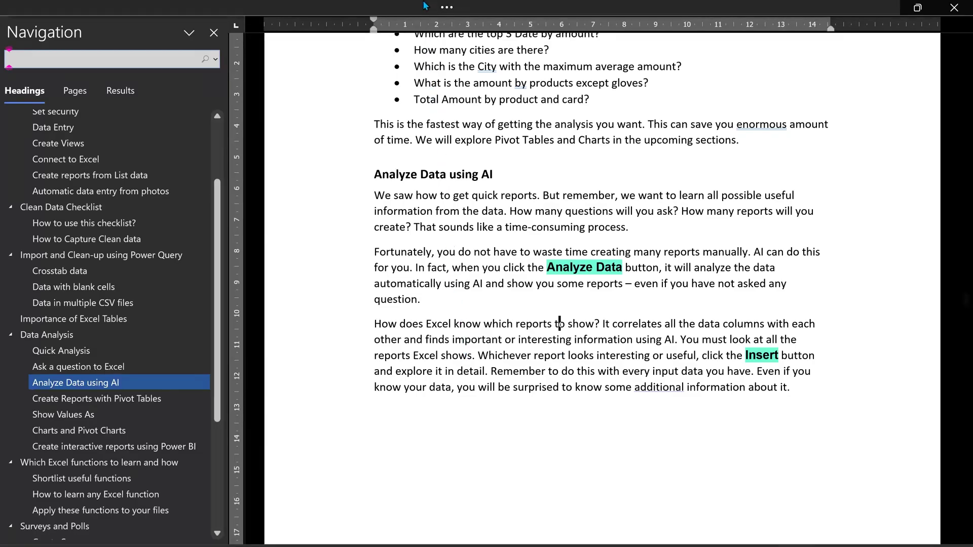
mouse_move(425, 5)
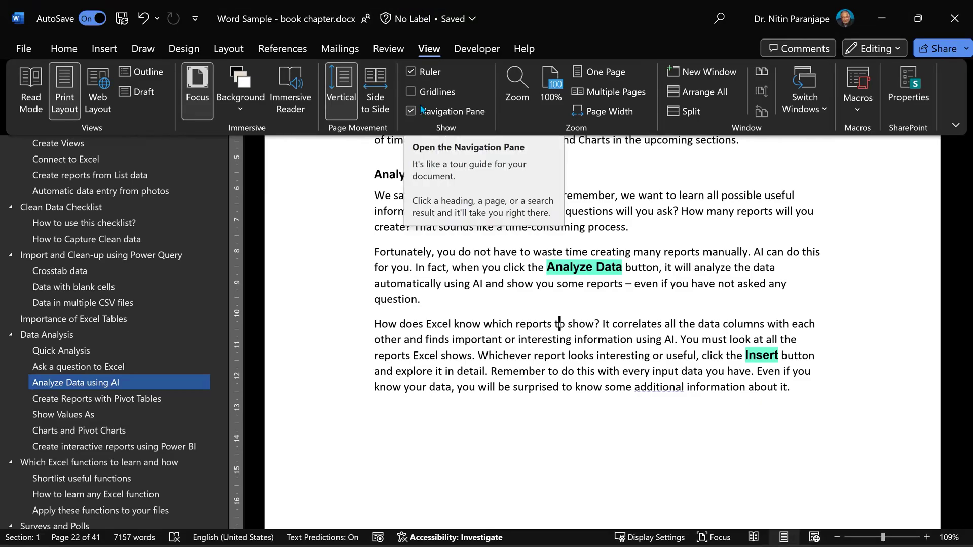
left_click(447, 301)
key("Escape")
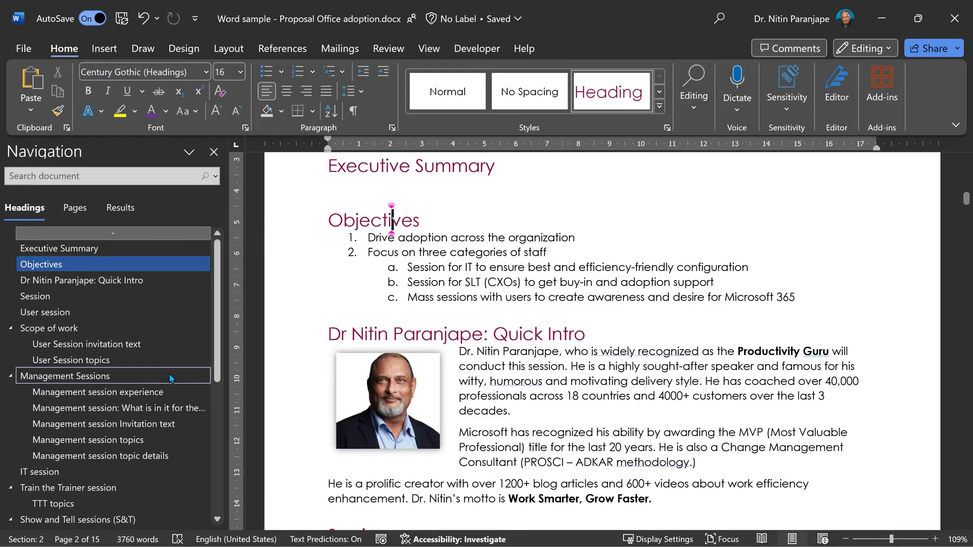
Step: Jump from Executive Summary to Management session topic details and back using the heading list
left_click(460, 189)
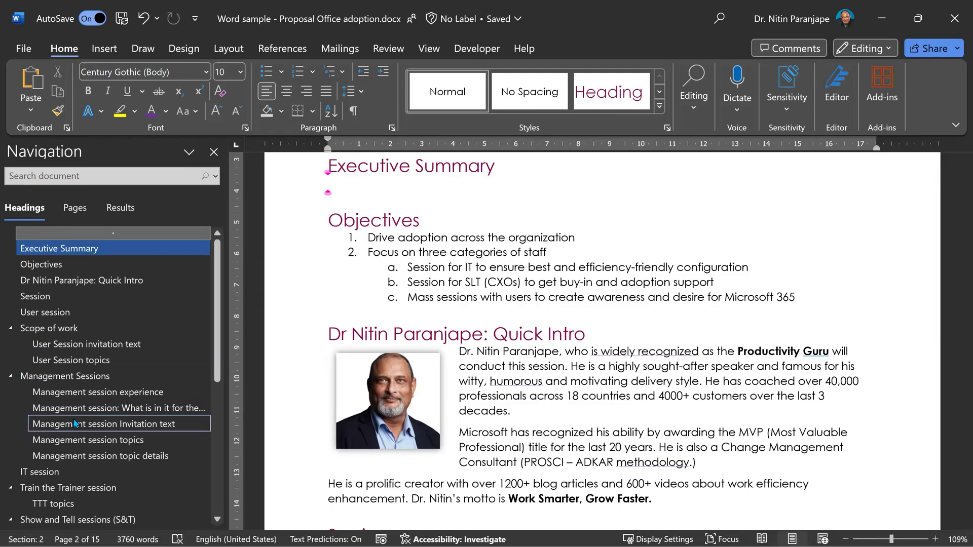
left_click(93, 456)
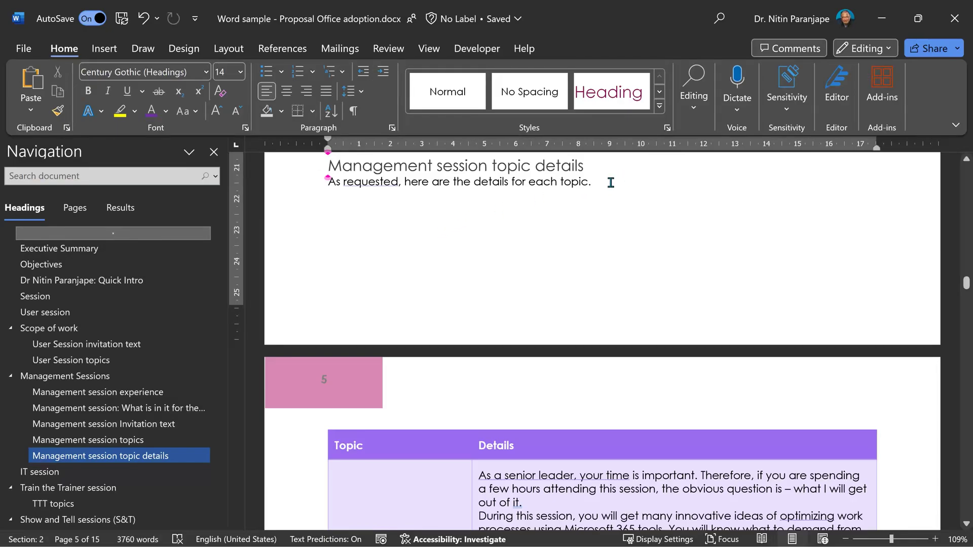
left_click(78, 247)
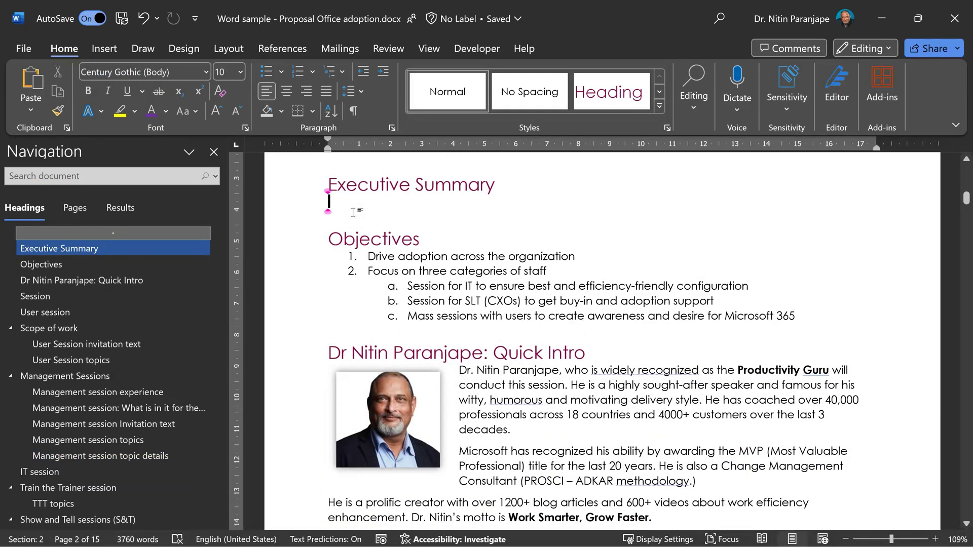
scroll(76, 405, "down", 3)
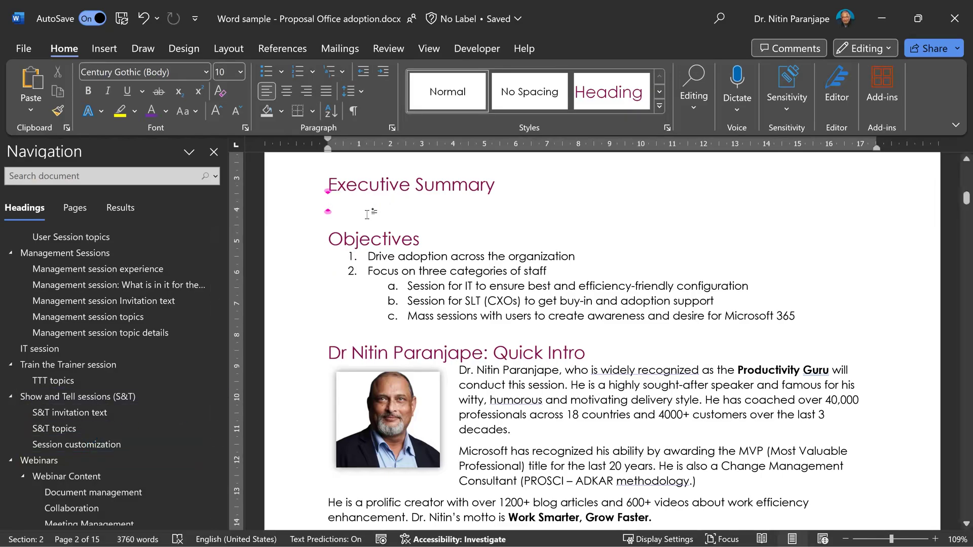
left_click(360, 200)
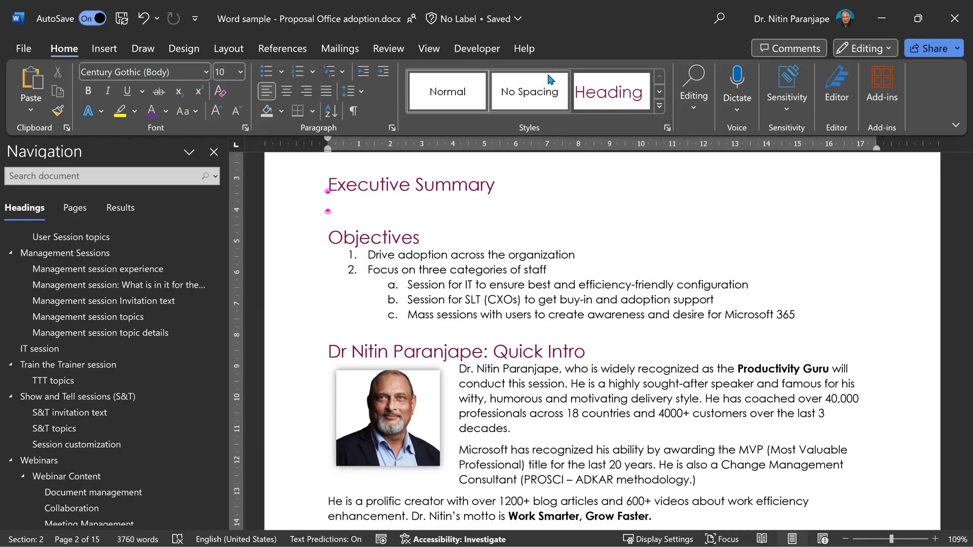
Step: Add Split Window from All Commands to the Quick Access Toolbar in Word Options and confirm
right_click(378, 96)
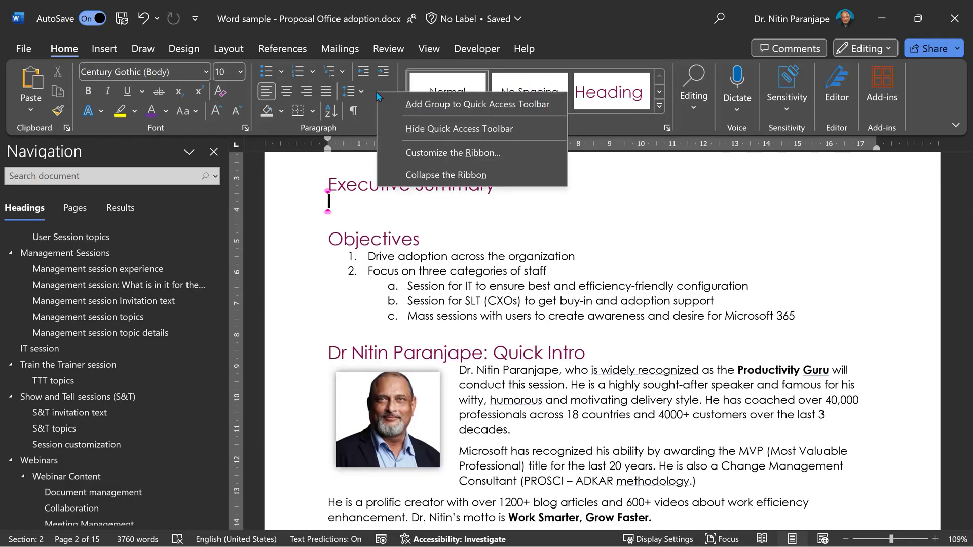
left_click(438, 154)
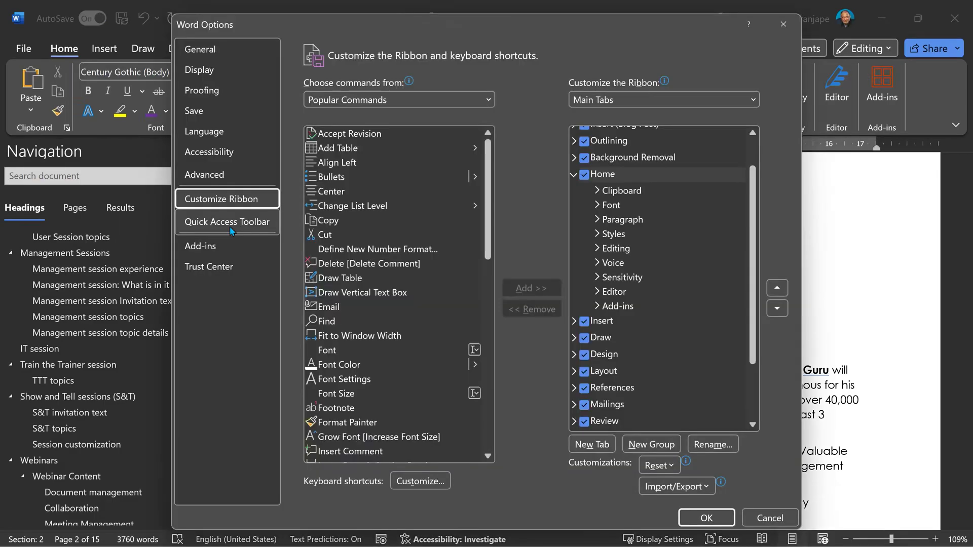
left_click(227, 226)
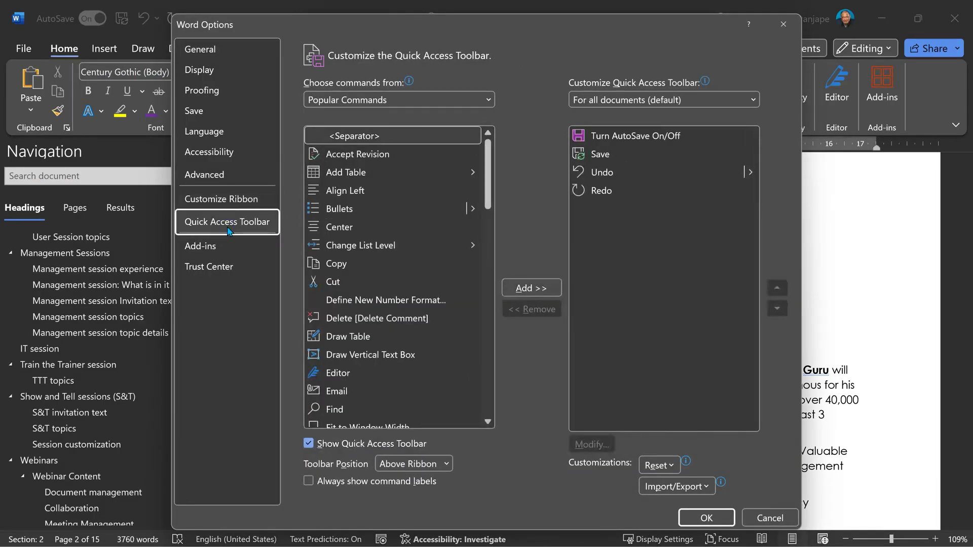
left_click(488, 100)
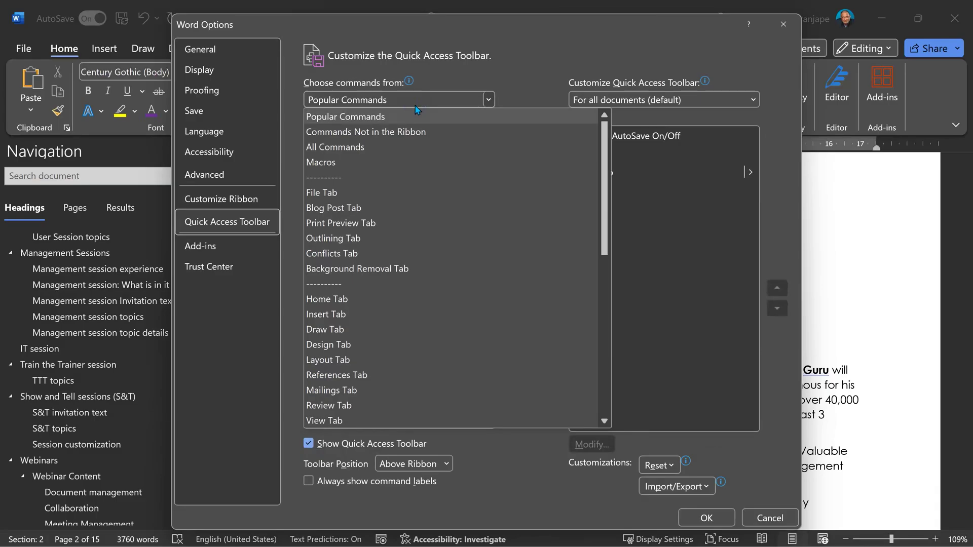
left_click(379, 153)
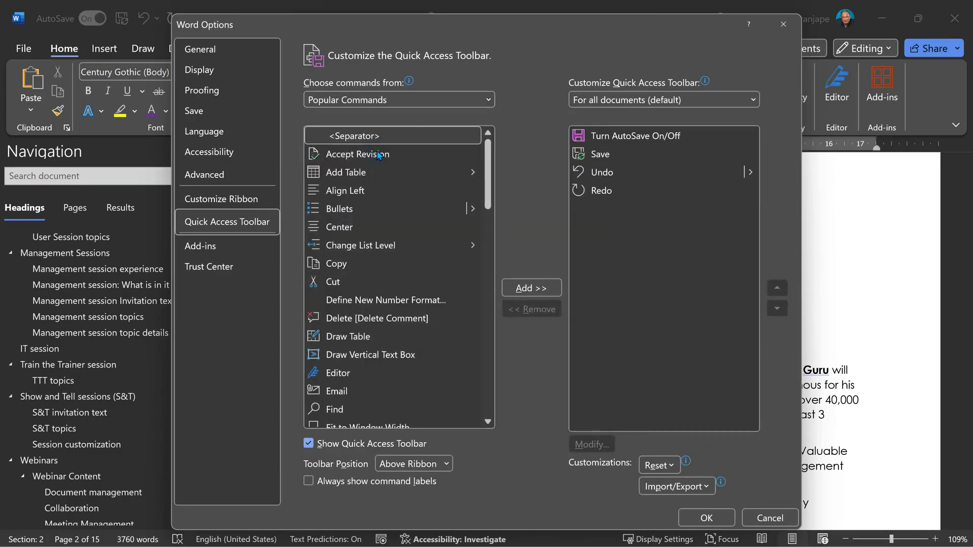
left_click(356, 226)
scroll(381, 349, "down", 20)
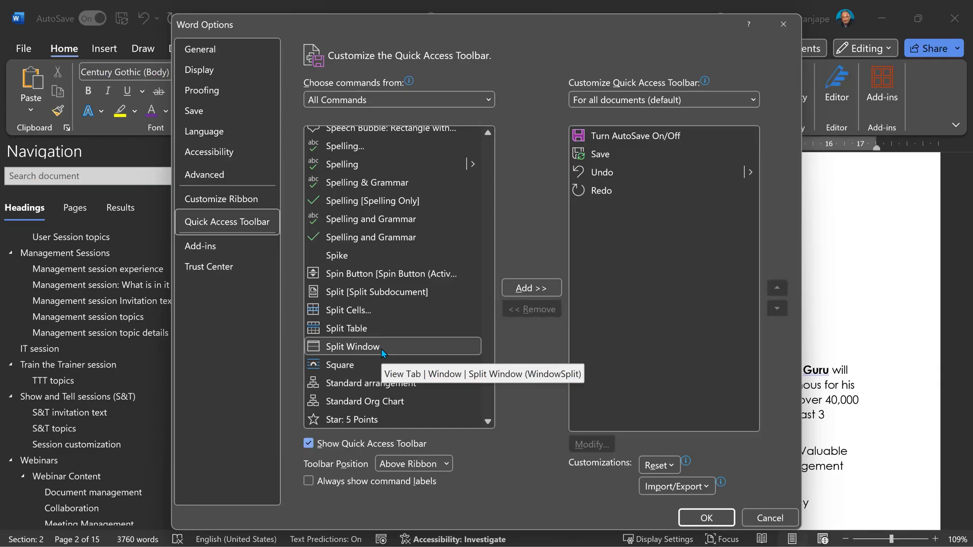
left_click(381, 348)
left_click(531, 288)
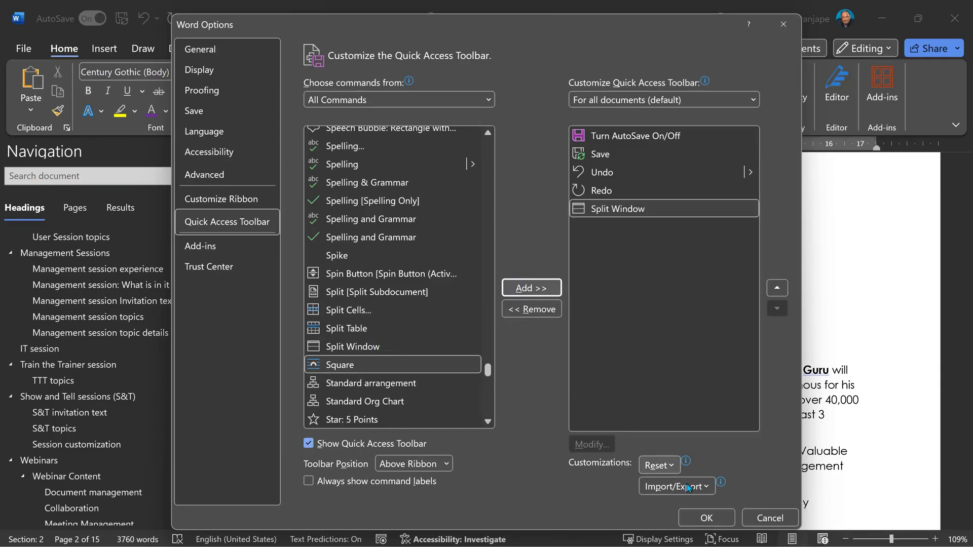
left_click(707, 517)
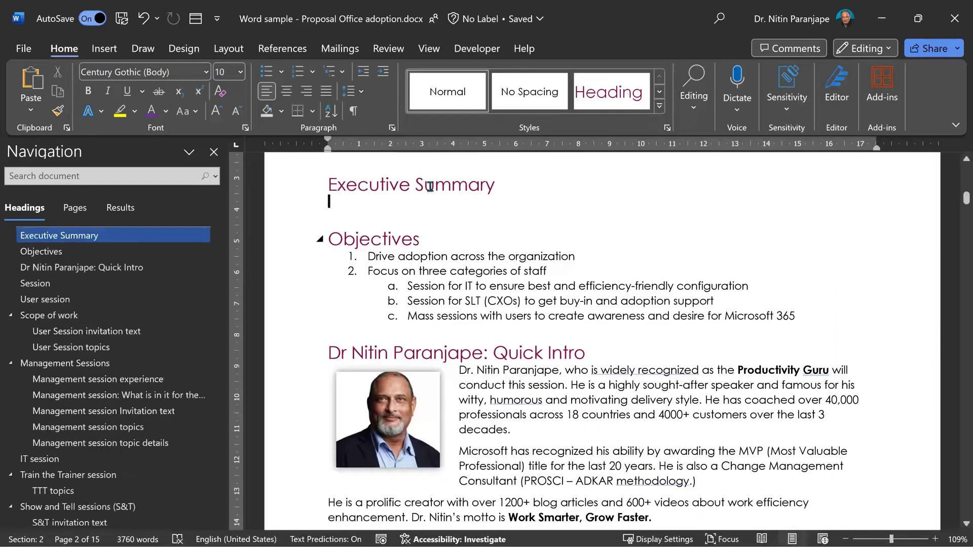
Step: Split the proposal window into two panes and adjust the divider between them
left_click(197, 19)
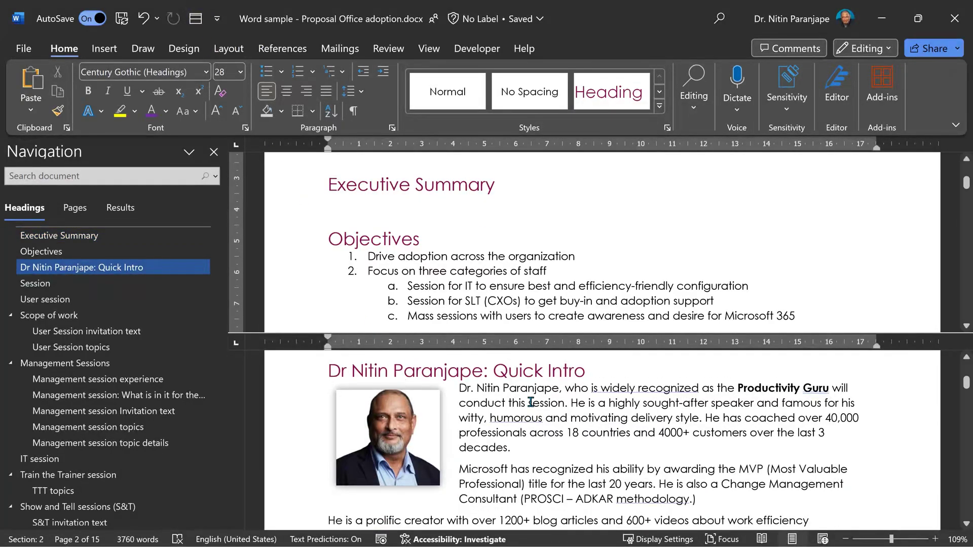
left_click(488, 211)
scroll(488, 210, "down", 3)
scroll(487, 211, "up", 3)
scroll(547, 376, "down", 3)
scroll(547, 376, "up", 3)
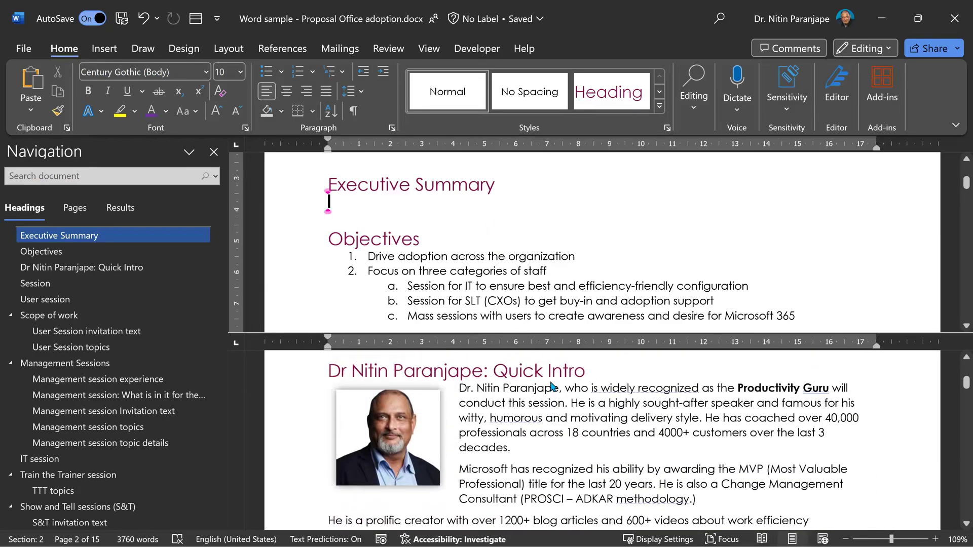
mouse_move(554, 333)
left_mouse_down()
mouse_move(554, 259)
mouse_move(554, 321)
left_mouse_up()
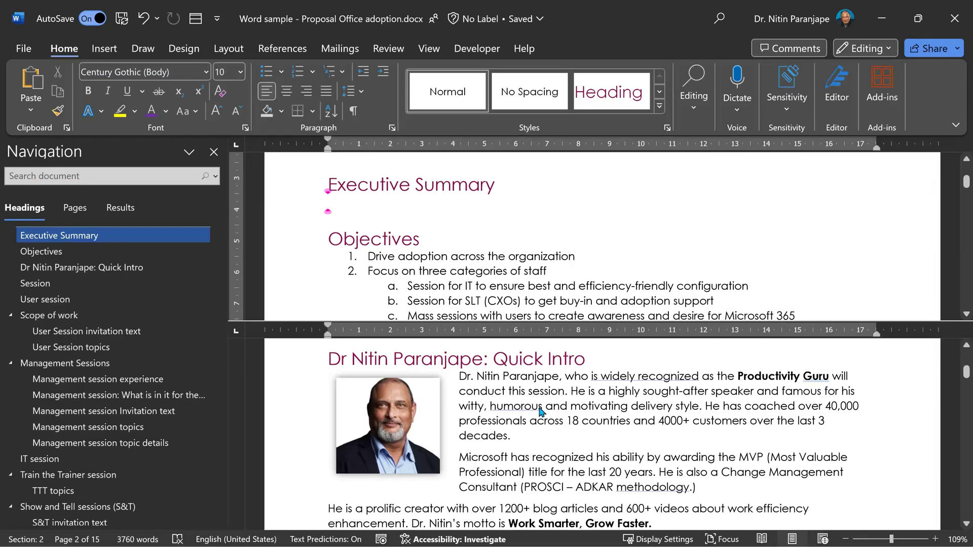
Step: Show the IT session section in the lower pane, keeping Executive Summary in the upper pane
double_click(537, 408)
left_click(120, 458)
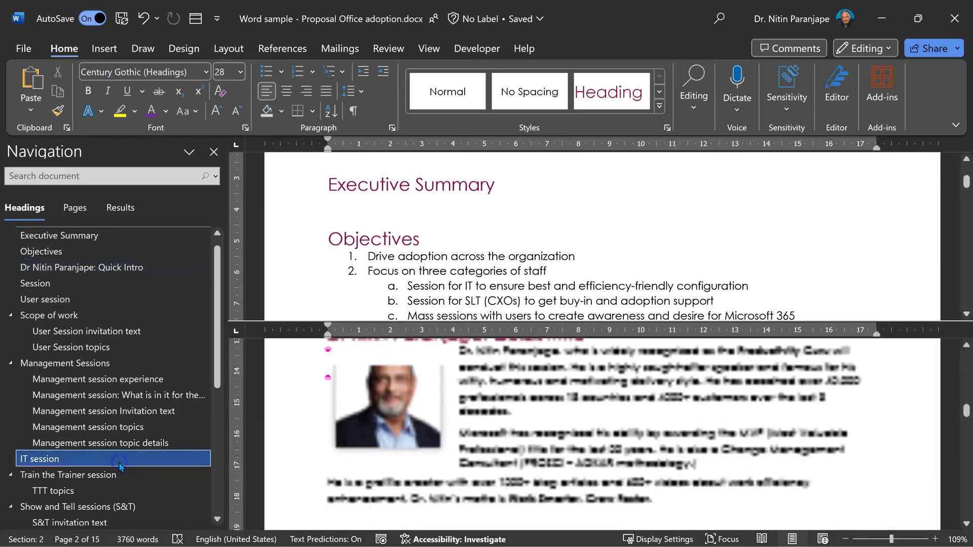
left_click(390, 201)
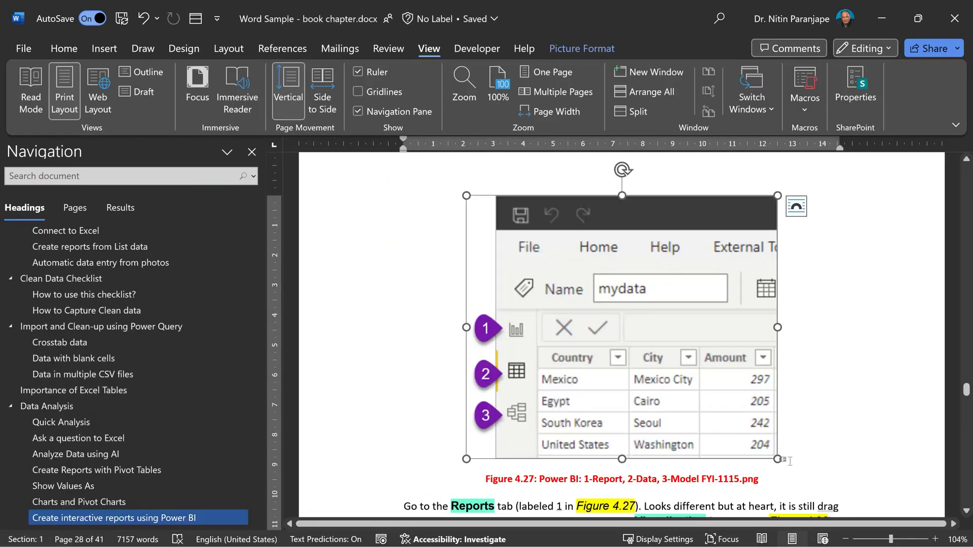
Step: Enlarge the Figure 4.27 Power BI screenshot, then check the layout in Multiple Pages and Page Width
left_click_drag(778, 459, 820, 489)
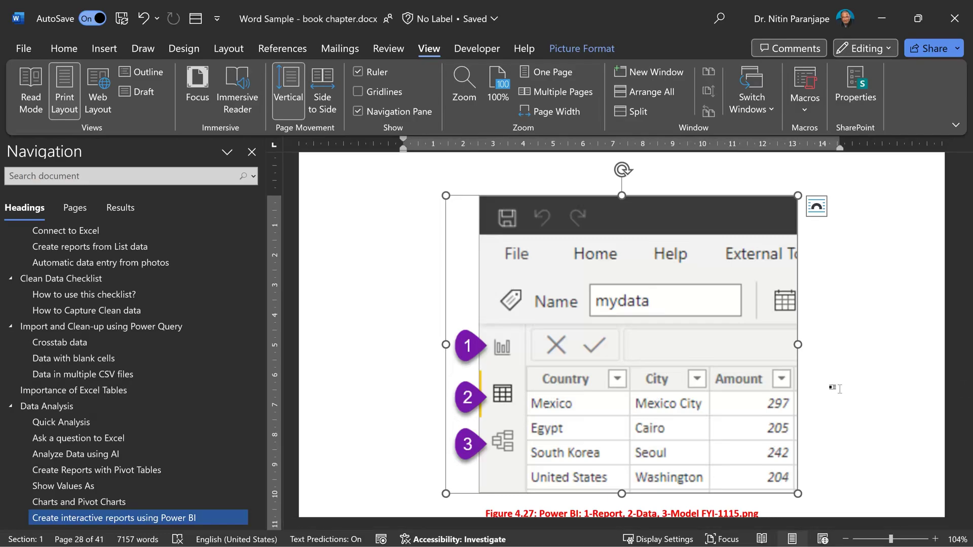
left_click(587, 94)
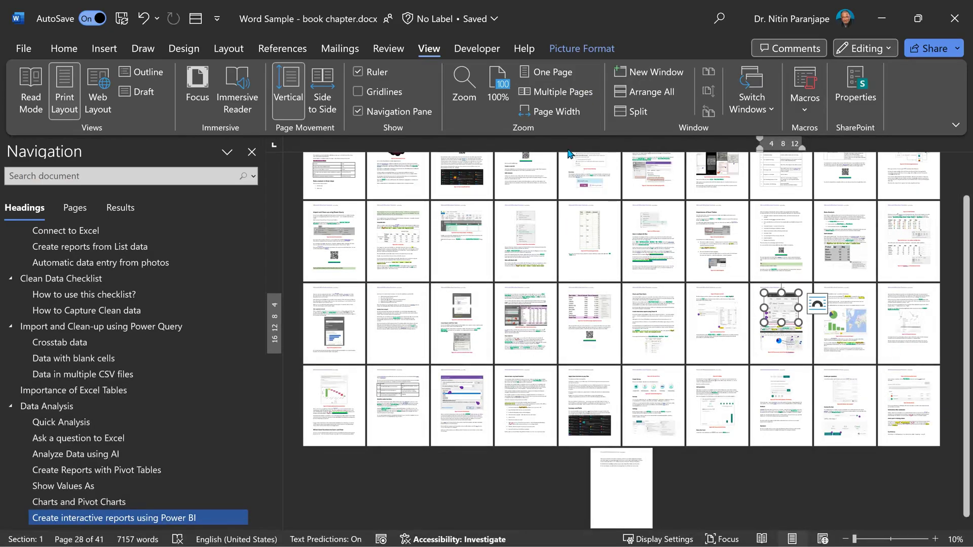
left_click(540, 112)
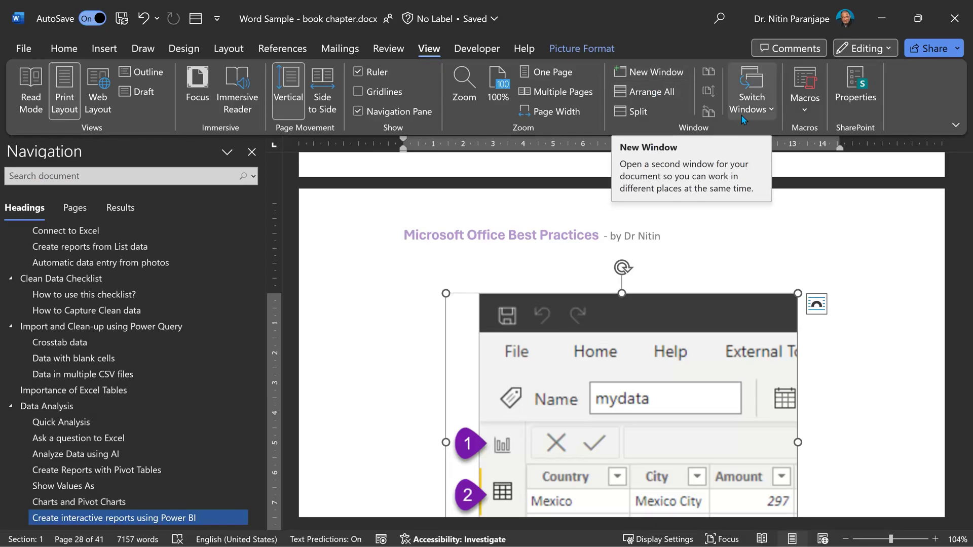
Step: Open a second chapter window, then show the first window as multiple pages without the Navigation pane
left_click(751, 99)
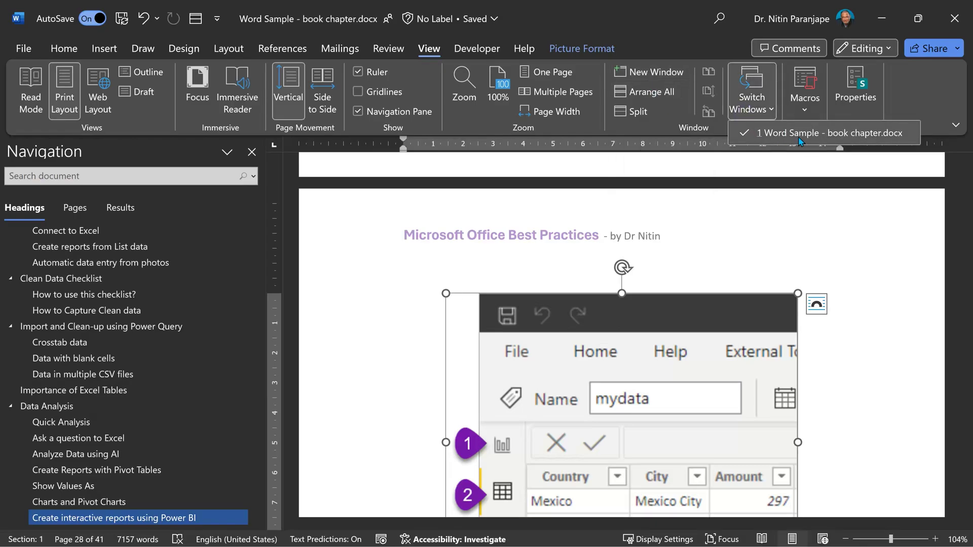
left_click(642, 72)
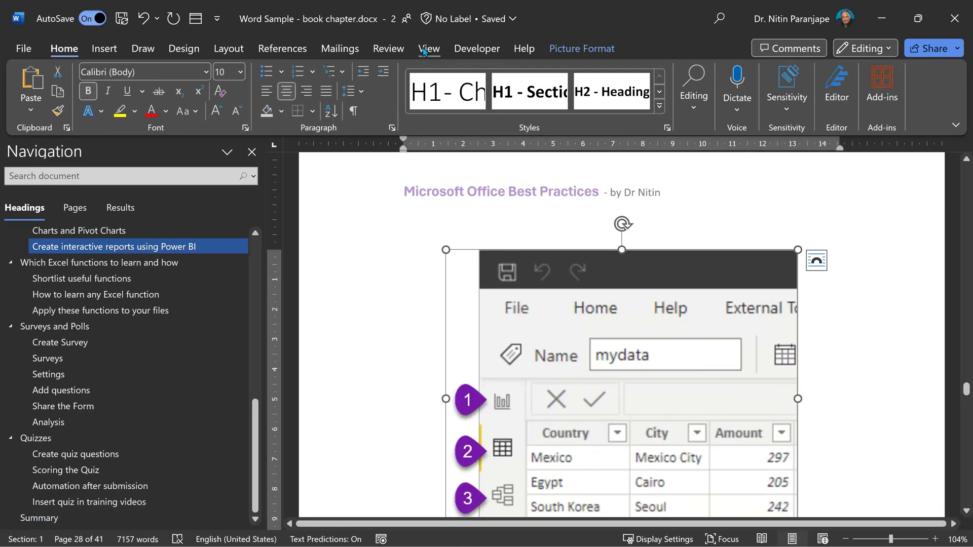
left_click(429, 48)
left_click(751, 101)
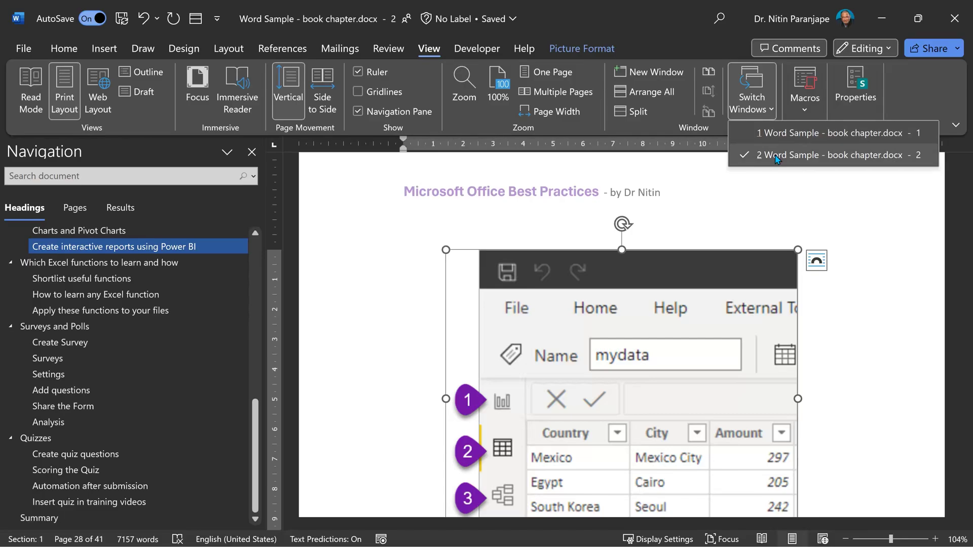
left_click(772, 131)
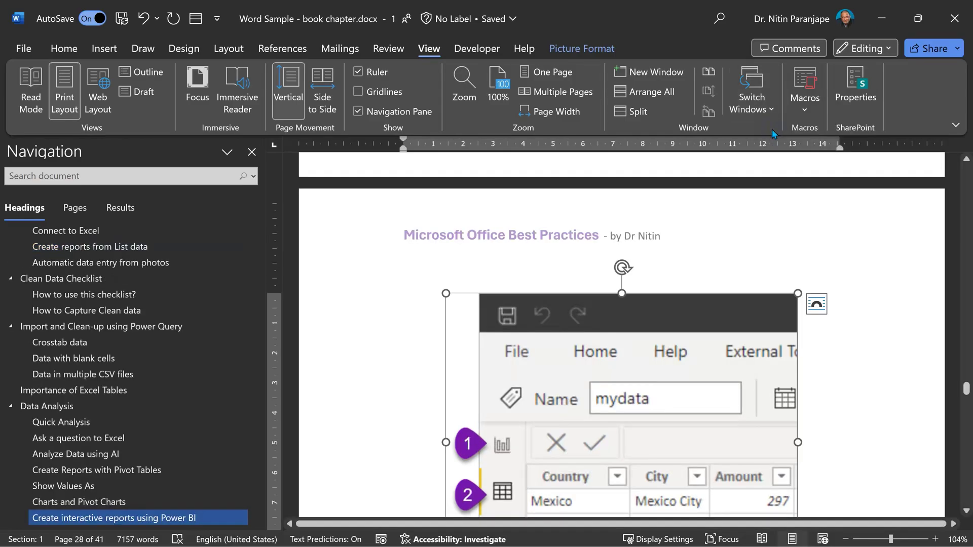
left_click(548, 91)
left_click(252, 152)
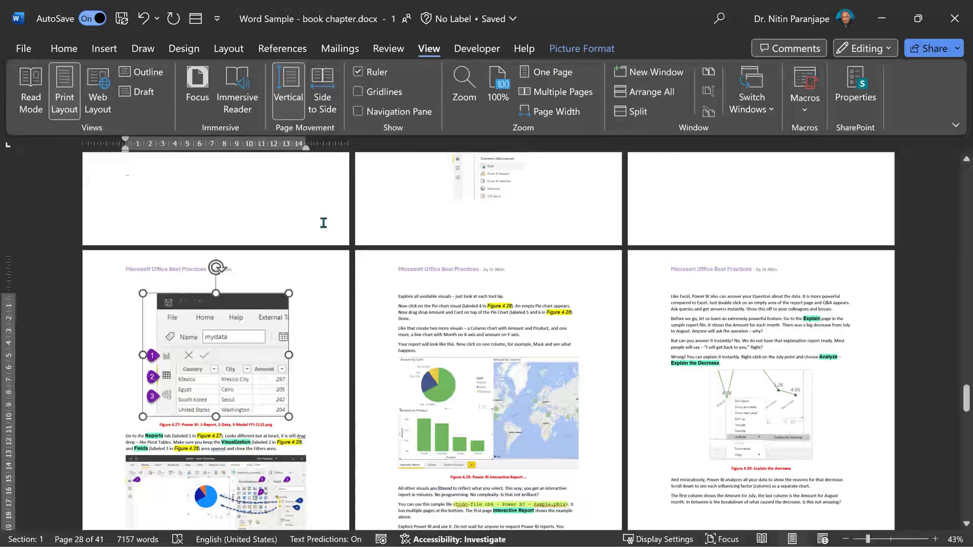
scroll(323, 223, "down", 4, "ctrl")
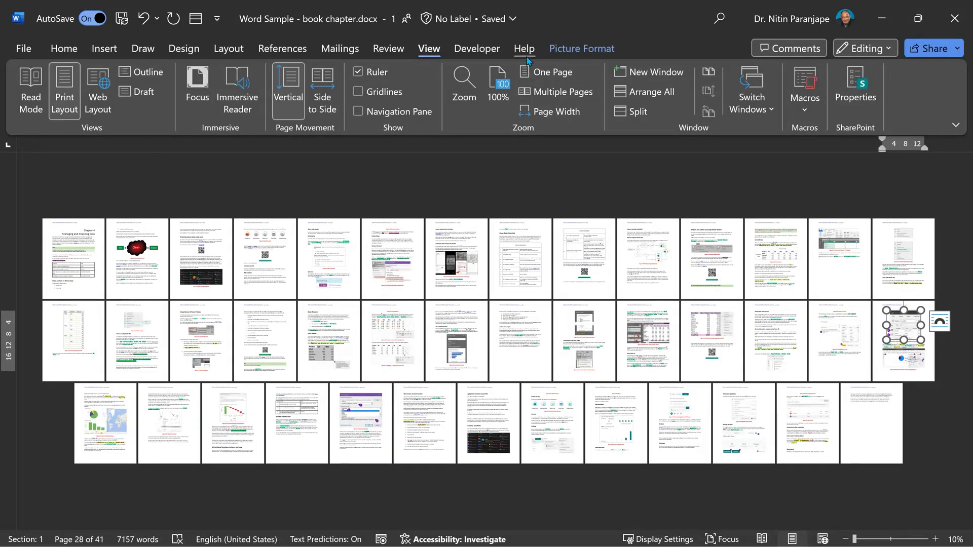
Step: In the chapter's second window, enlarge the Figure 4.27 screenshot further
left_click(751, 96)
left_click(766, 155)
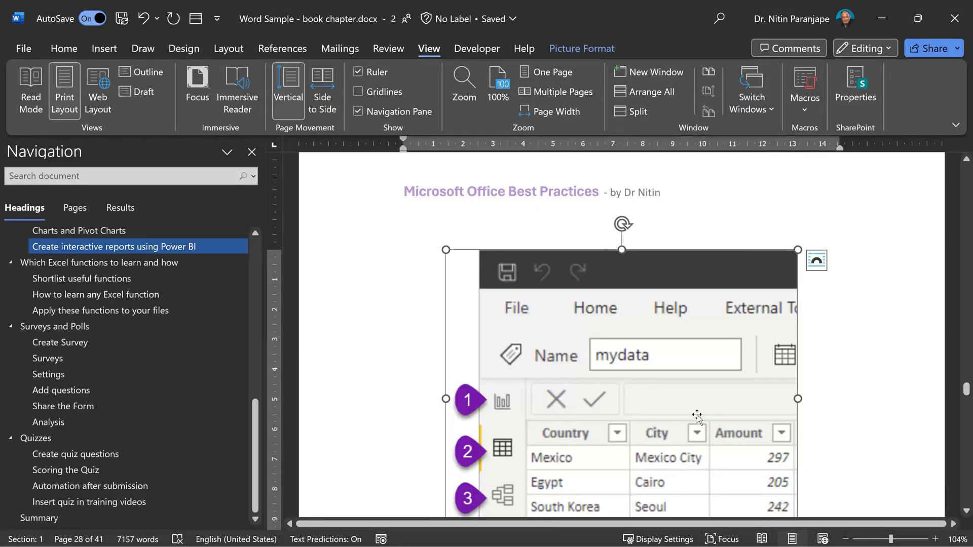
scroll(780, 362, "down", 2)
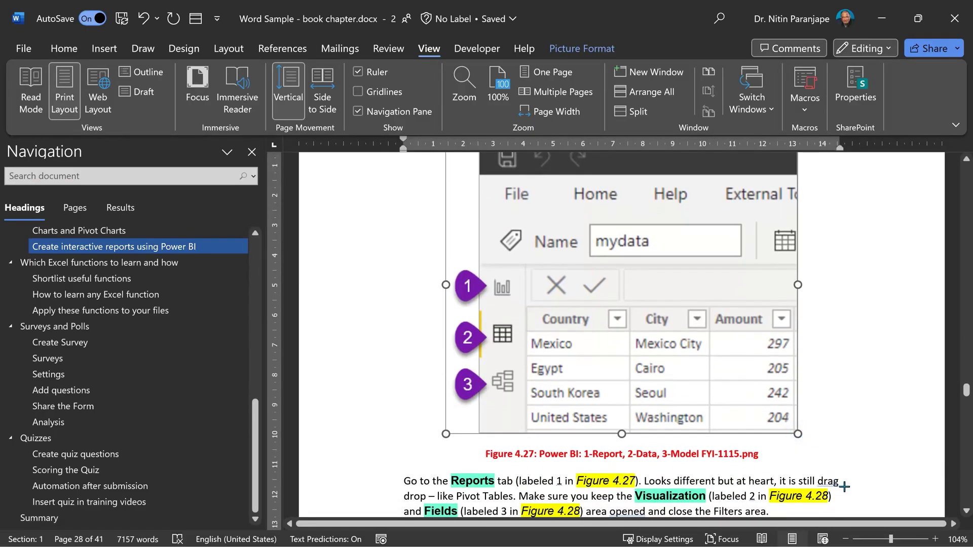
left_click_drag(844, 486, 879, 521)
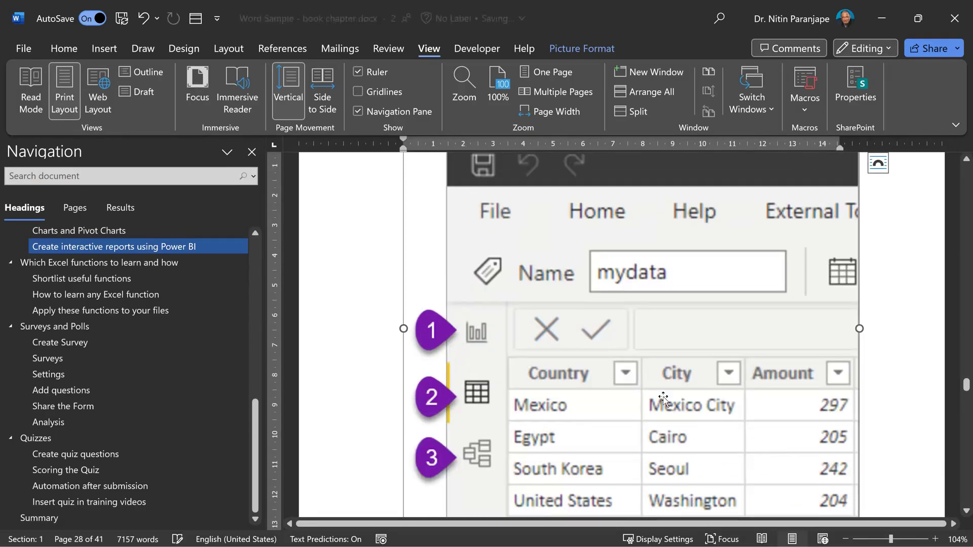
Step: Place the two chapter windows side by side
key("alt+Tab")
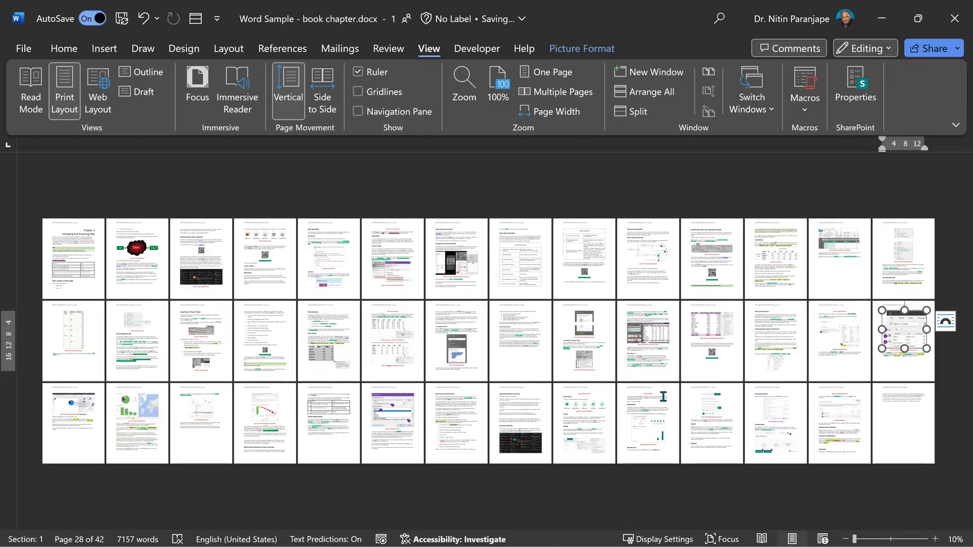
key("alt+w")
key("b")
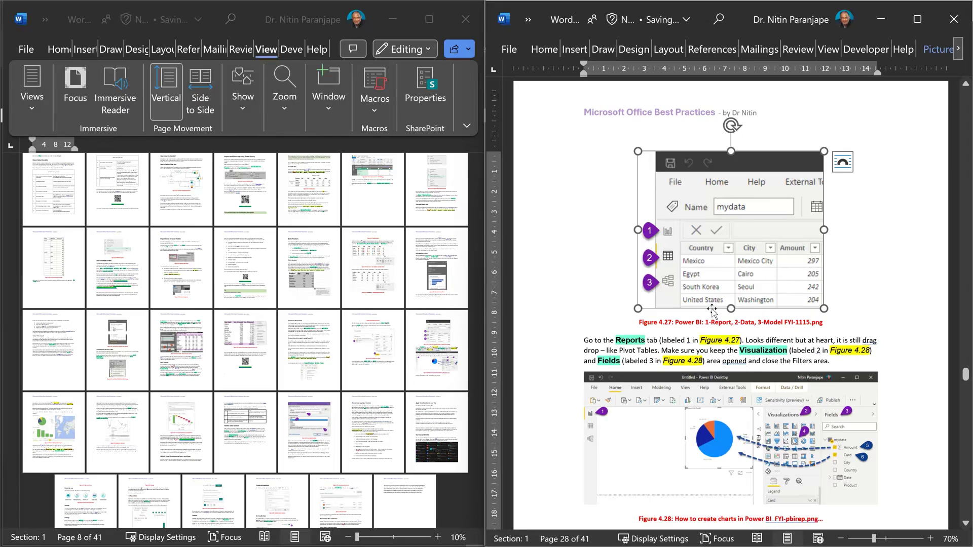
Step: Place Chapter 4 v2 beside the original Chapter 4 with synchronous scrolling, scrolling down and back up
left_click(751, 94)
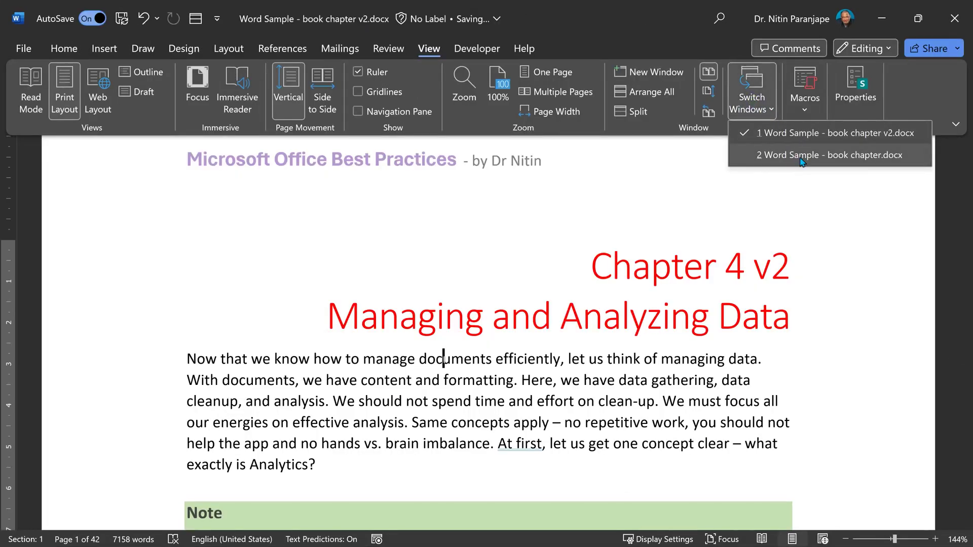
left_click(684, 186)
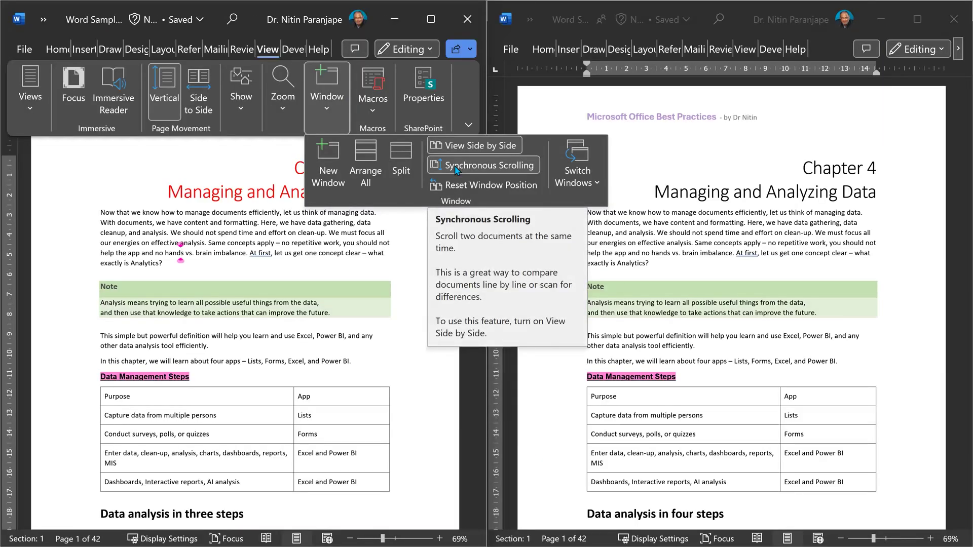
left_click(456, 170)
scroll(206, 271, "down", 20)
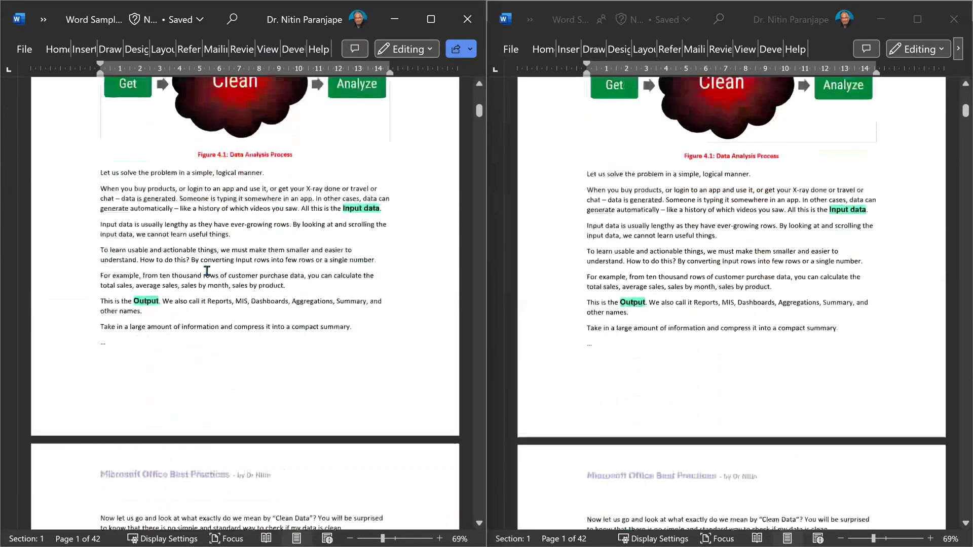
scroll(207, 271, "up", 15)
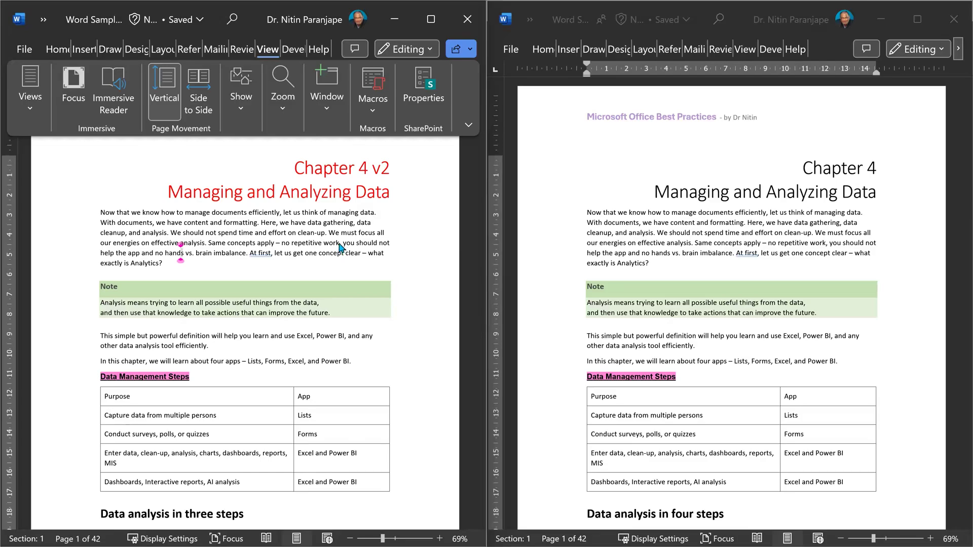
Step: Combine revisions from the two Chapter 4 versions using Review > Compare > Combine
left_click(242, 50)
left_click(403, 91)
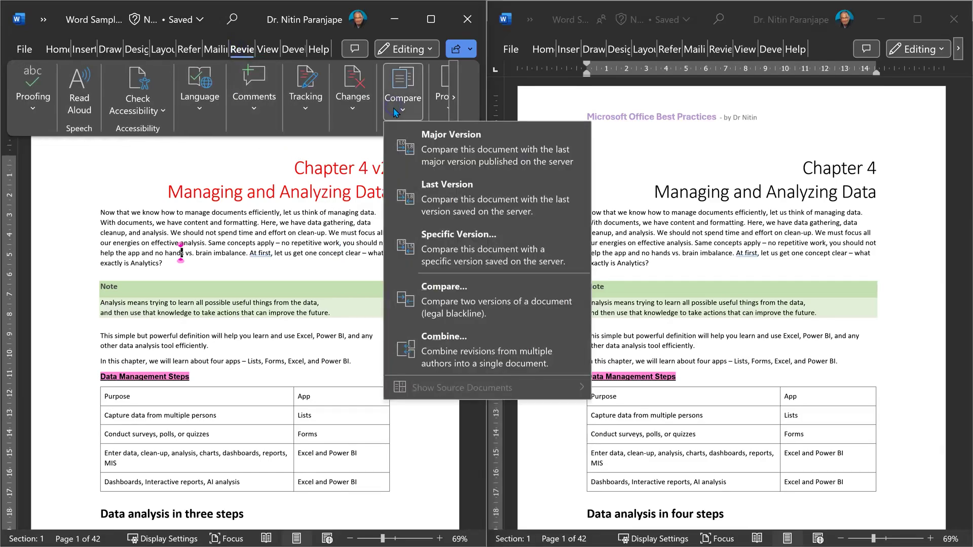
left_click(438, 354)
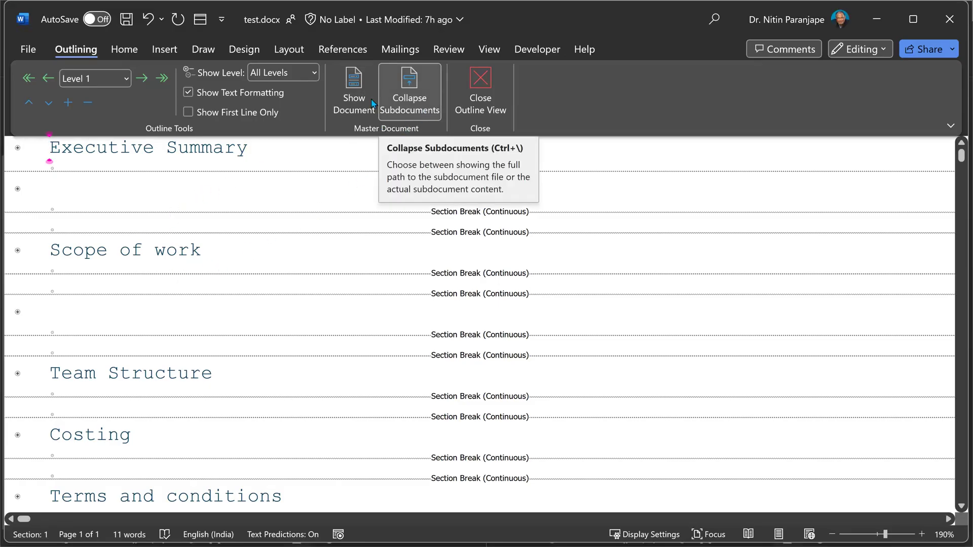
Step: Show test.docx's subdocuments and collapse them into links to their files
left_click(354, 94)
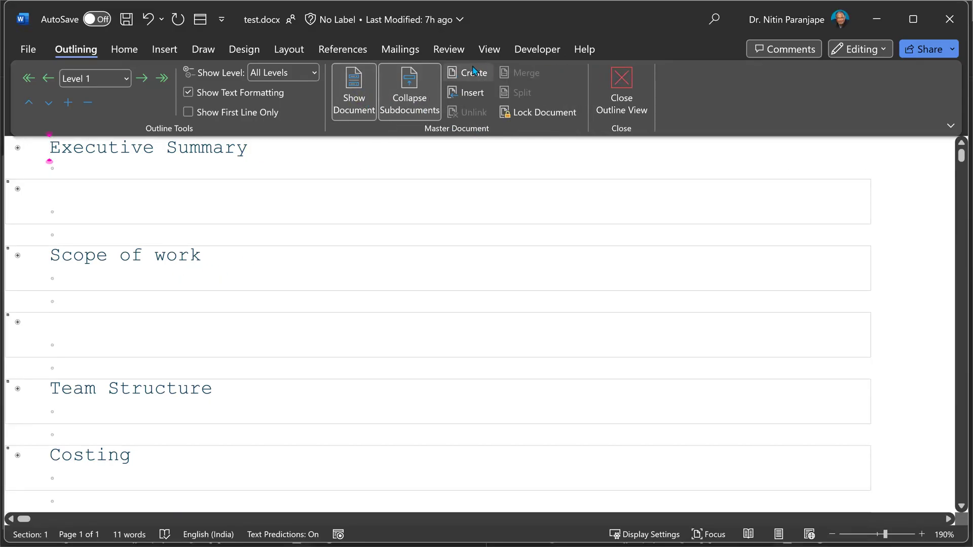
left_click(408, 113)
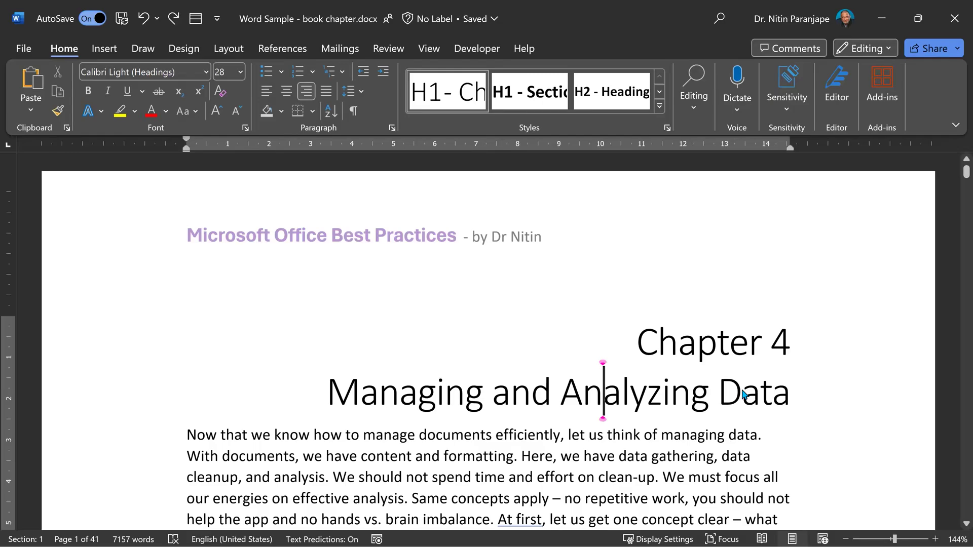
Step: Switch the book chapter to Read Mode and page forward to the clean data checklist table
left_click(429, 48)
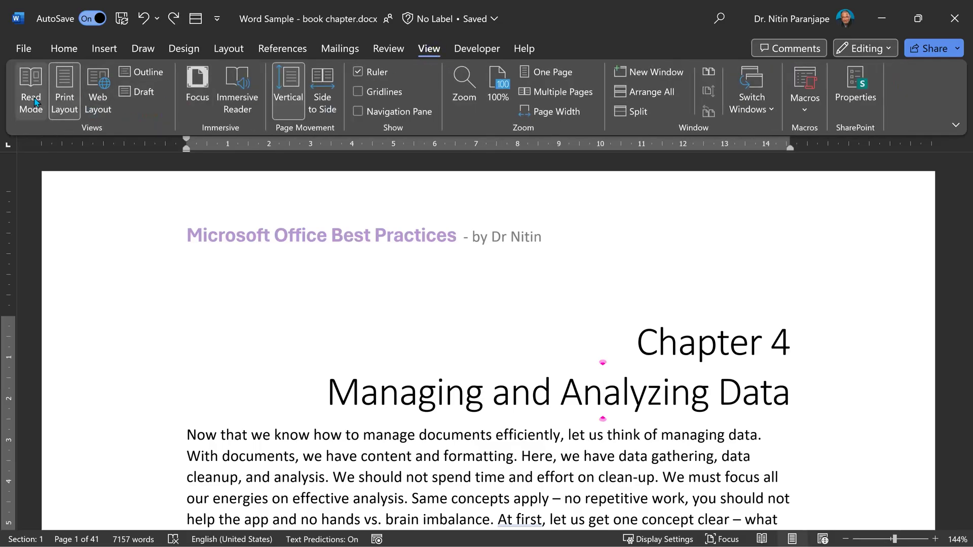
left_click(762, 539)
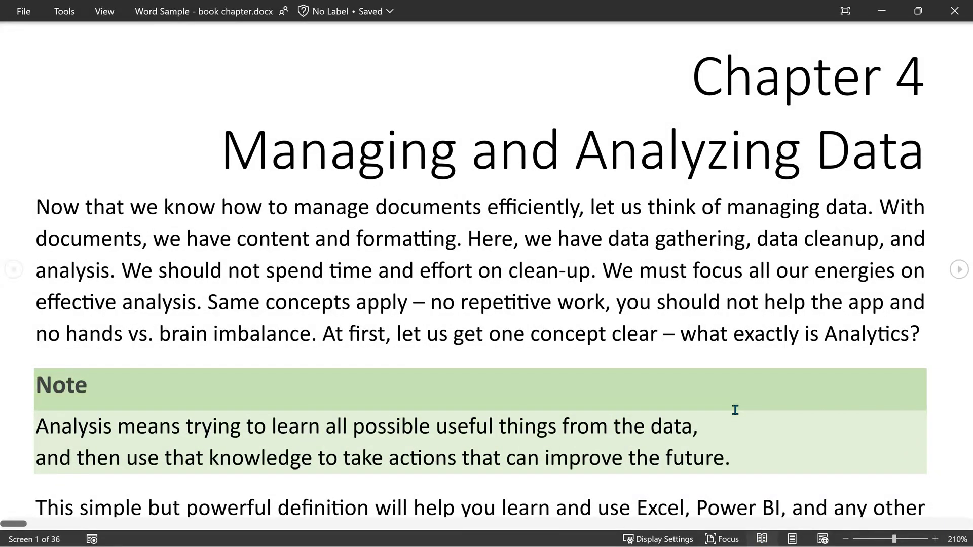
scroll(734, 410, "down", 10)
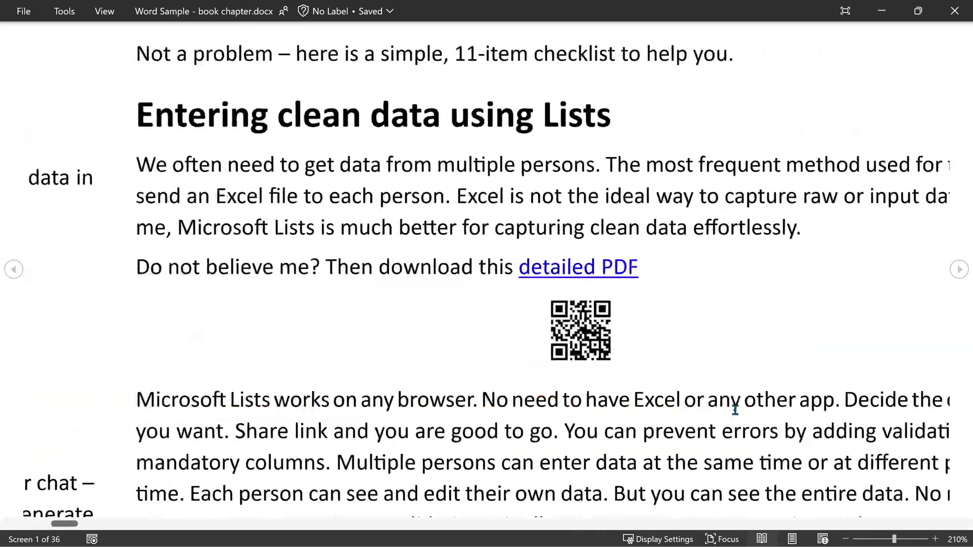
scroll(734, 410, "down", 10)
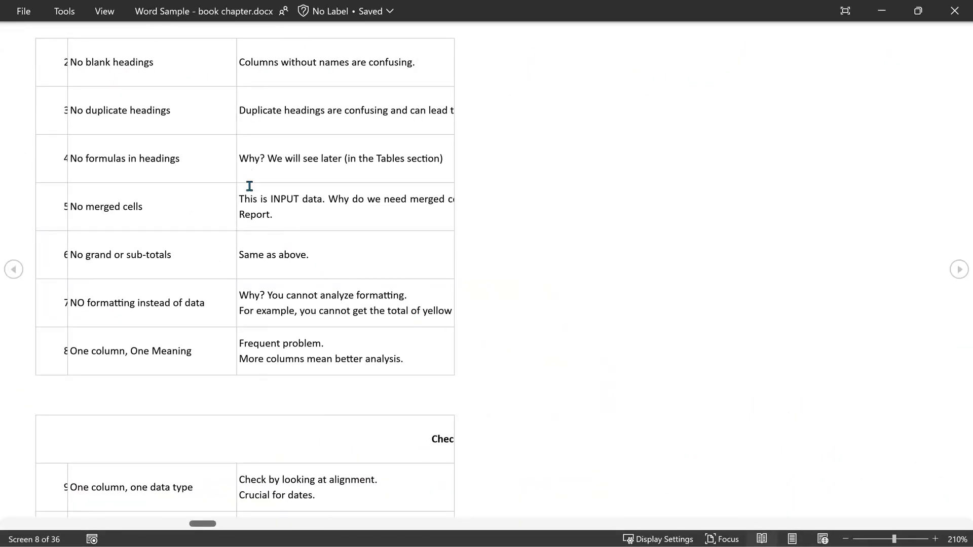
Step: Pop out and zoom the column checklist table, scroll through its rows, then close it
double_click(281, 256)
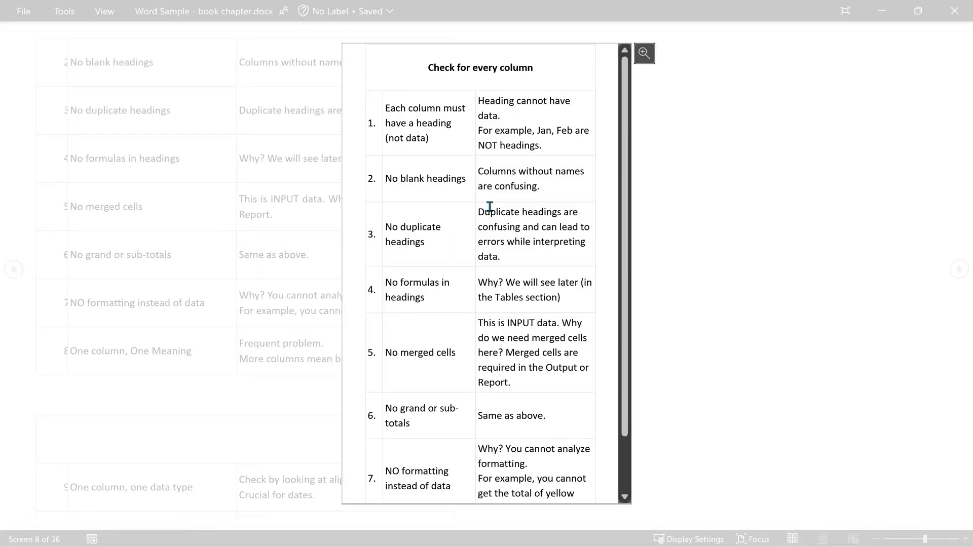
left_click(644, 52)
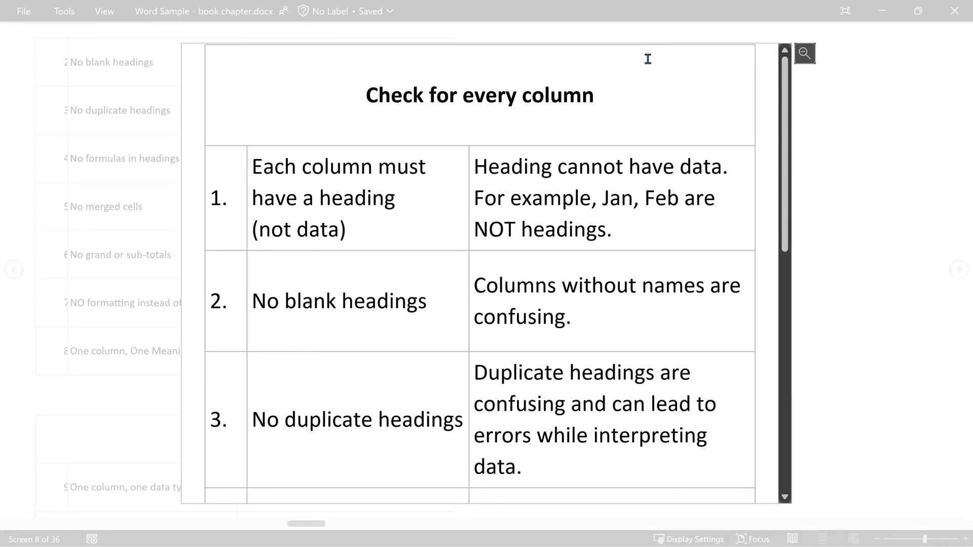
scroll(638, 249, "down", 10)
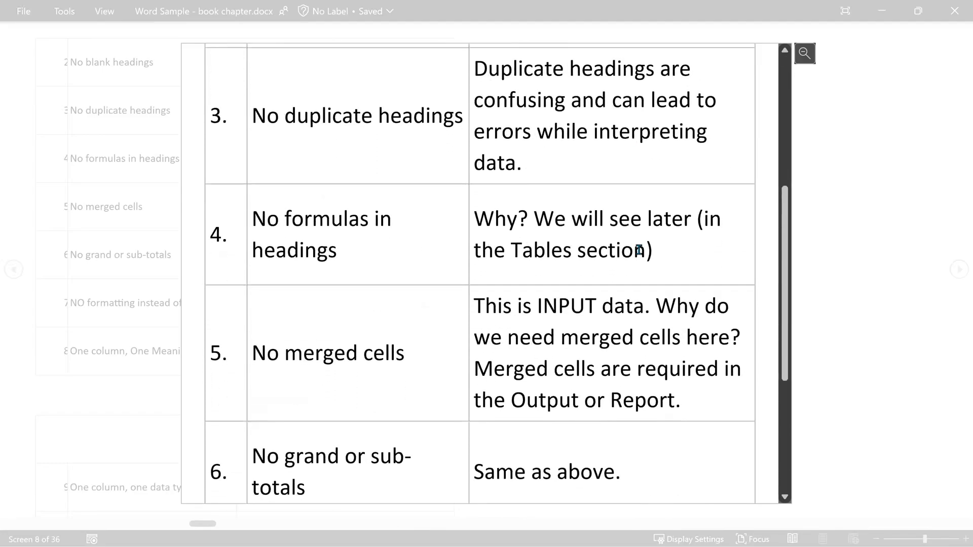
scroll(638, 249, "down", 1)
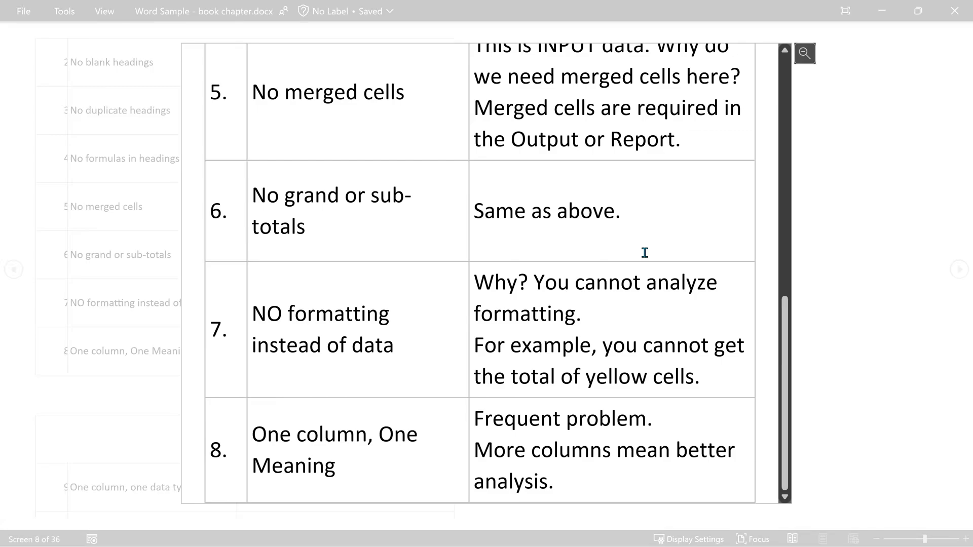
left_click(823, 291)
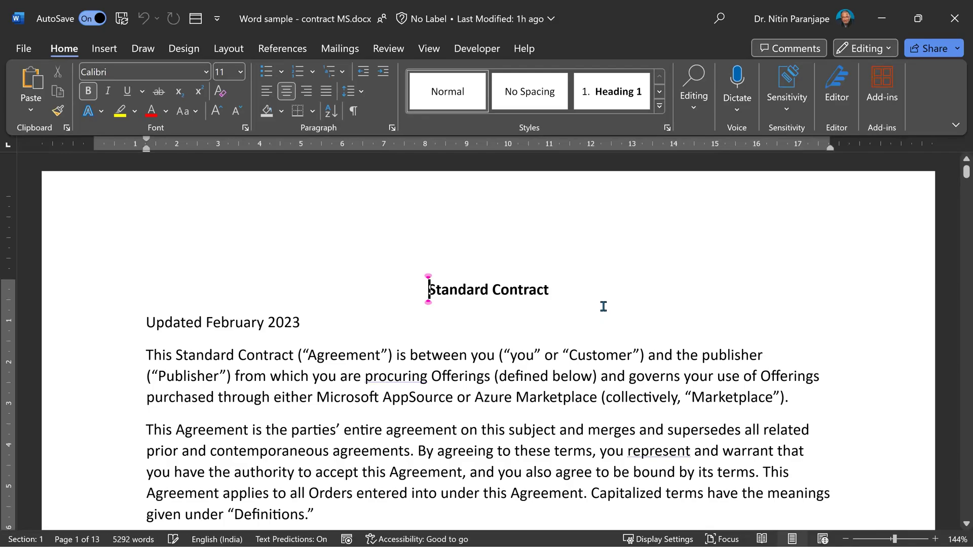
Step: Open the Standard Contract in Immersive Reader with Narrow column width and 110% text size
left_click(429, 50)
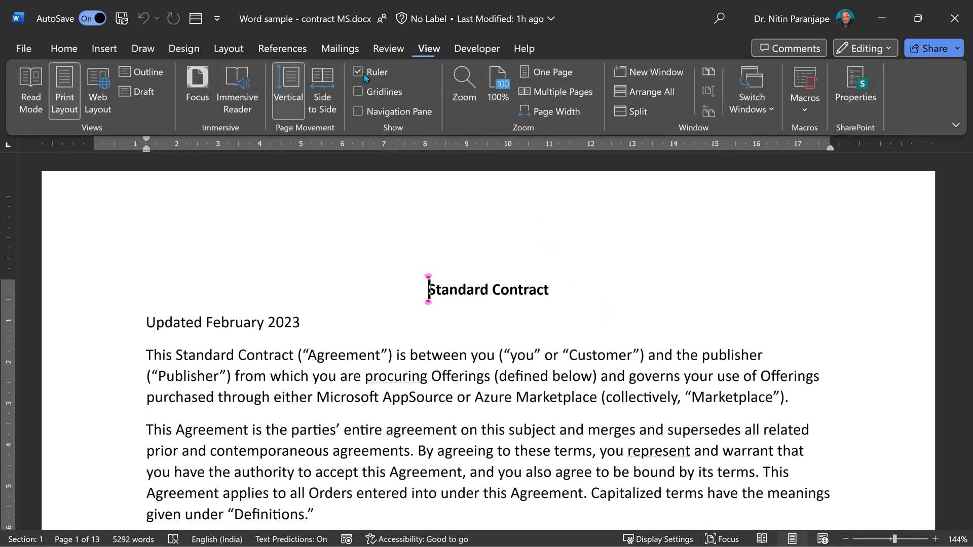
left_click(227, 105)
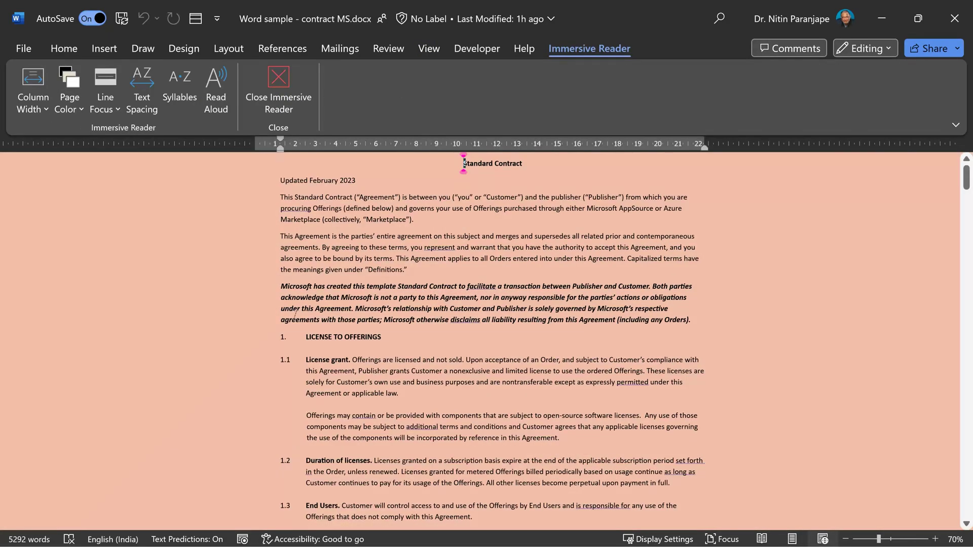
left_click(33, 97)
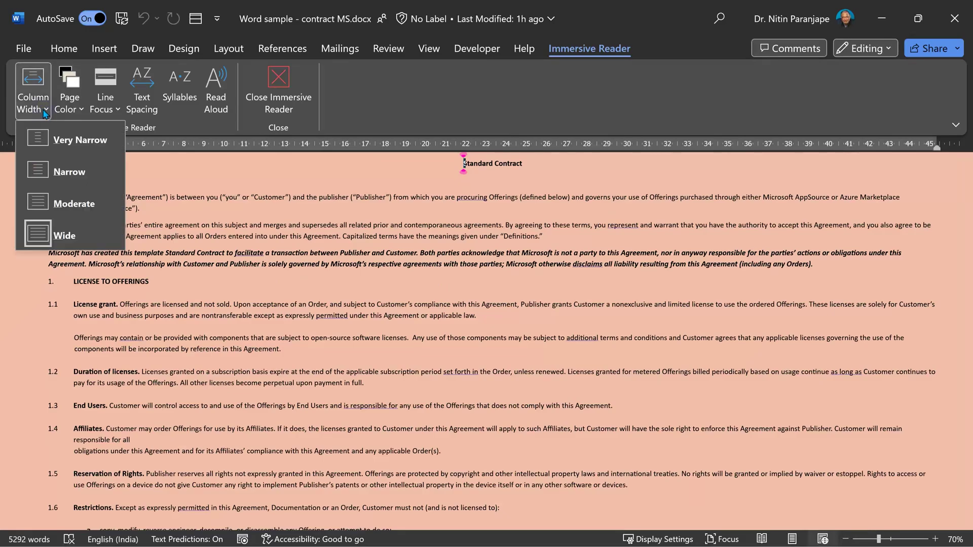
left_click(66, 171)
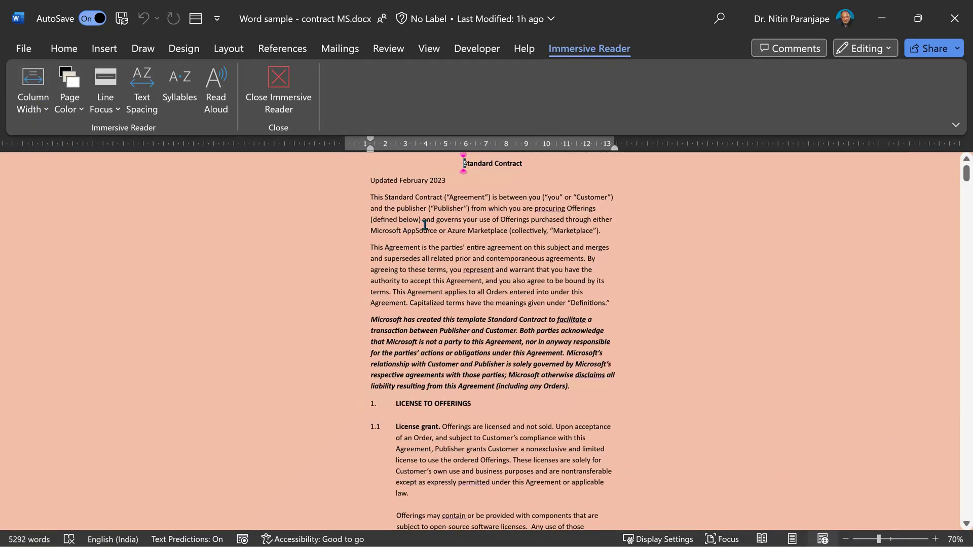
scroll(480, 300, "up", 4, "ctrl")
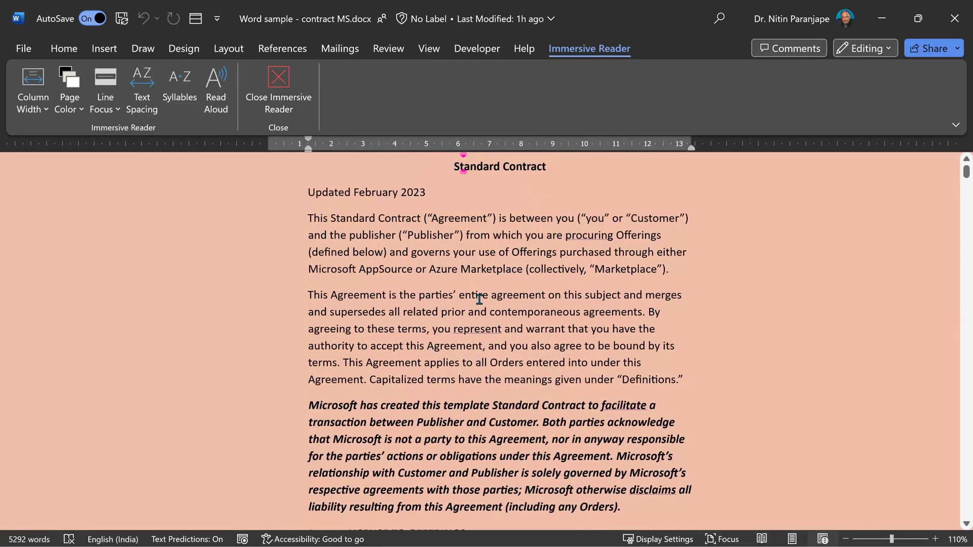
Step: Set the page colour to black, then try other page colours, ending on yellow
left_click(78, 107)
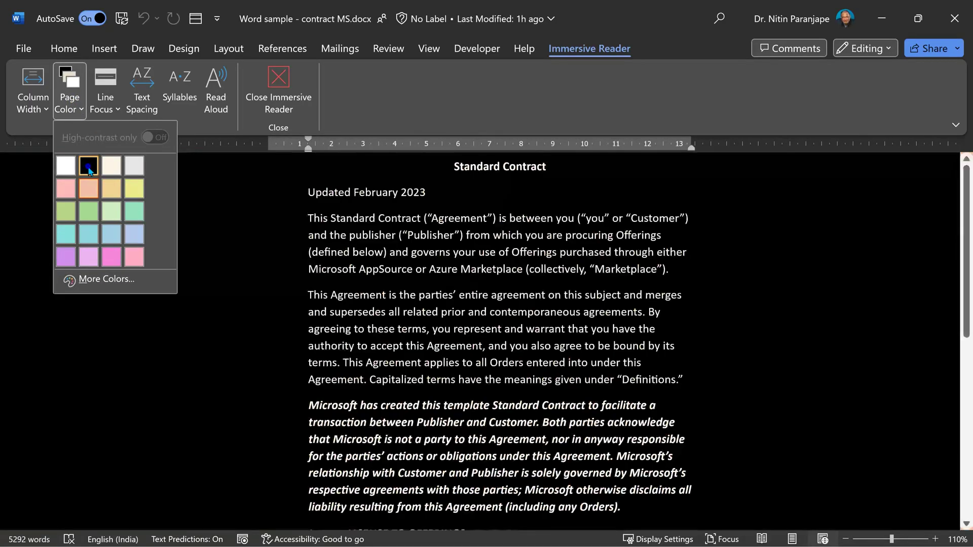
left_click(85, 170)
left_click(71, 102)
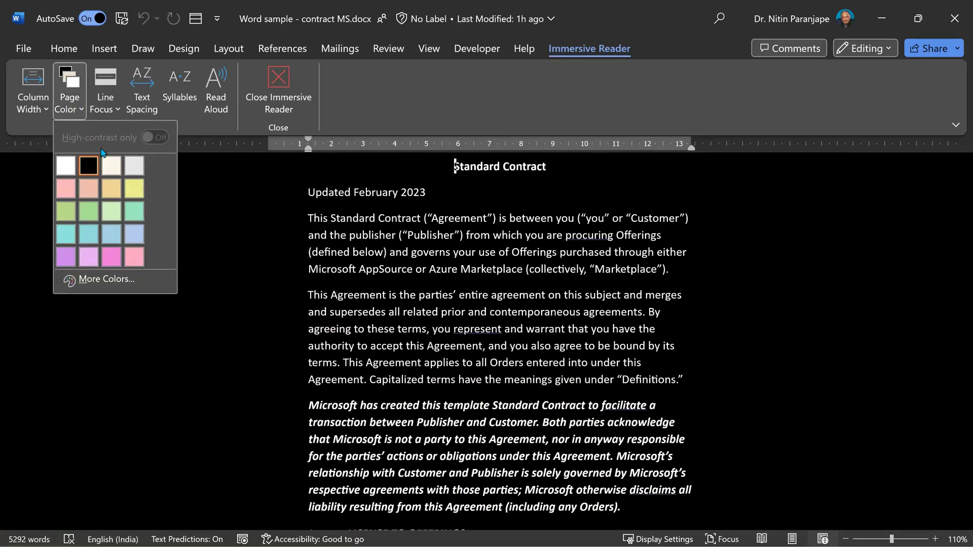
left_click(110, 116)
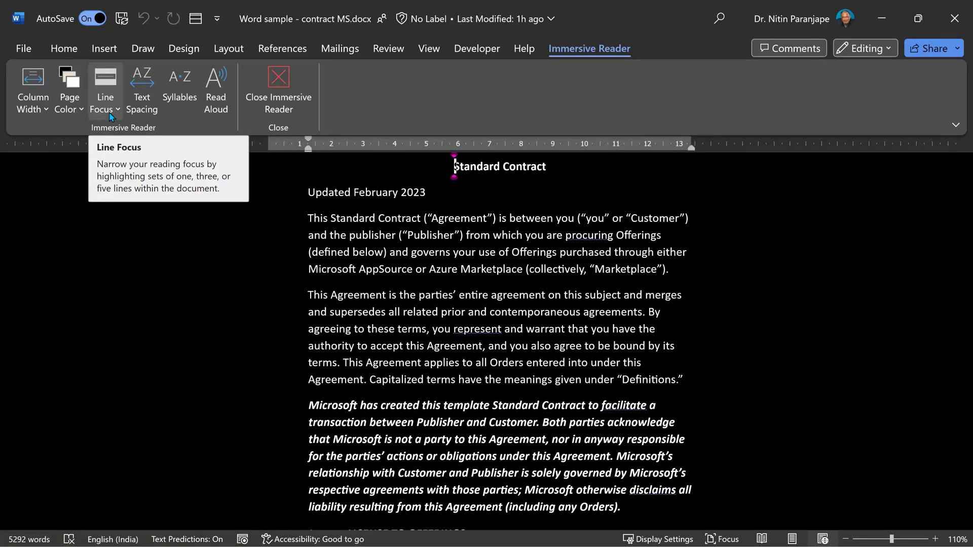
scroll(456, 269, "down", 10)
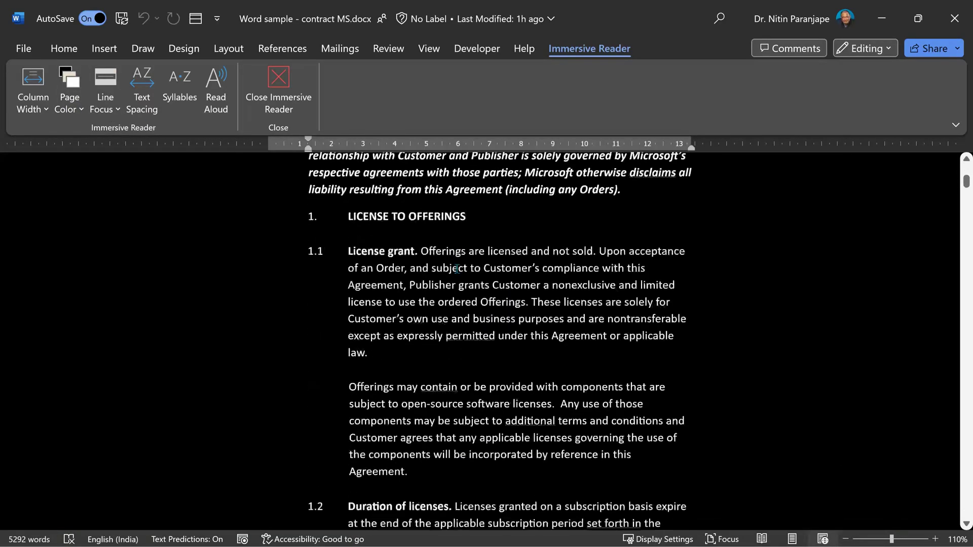
scroll(456, 269, "down", 1)
Step: Step through the contract with Line Focus at Five Lines, then One Line, then turn it off
left_click(105, 96)
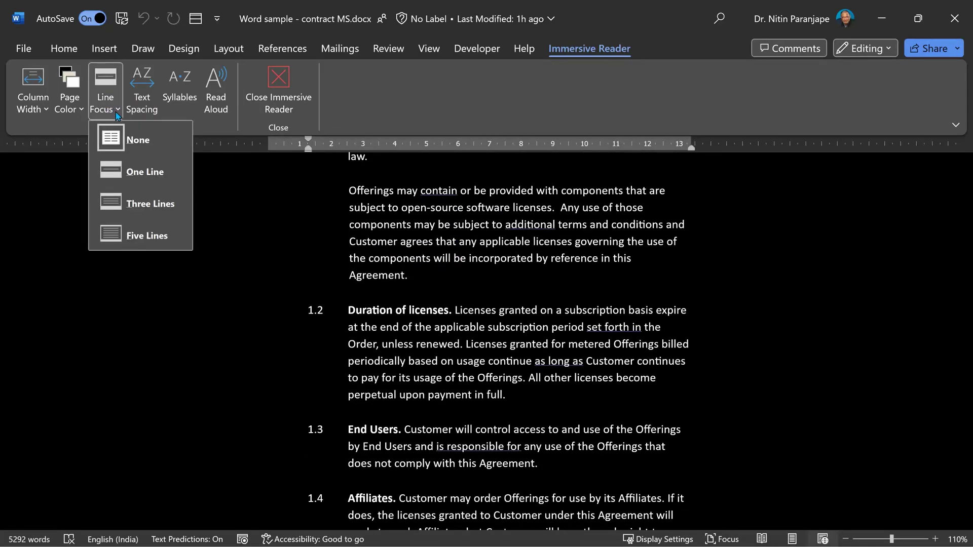
left_click(152, 236)
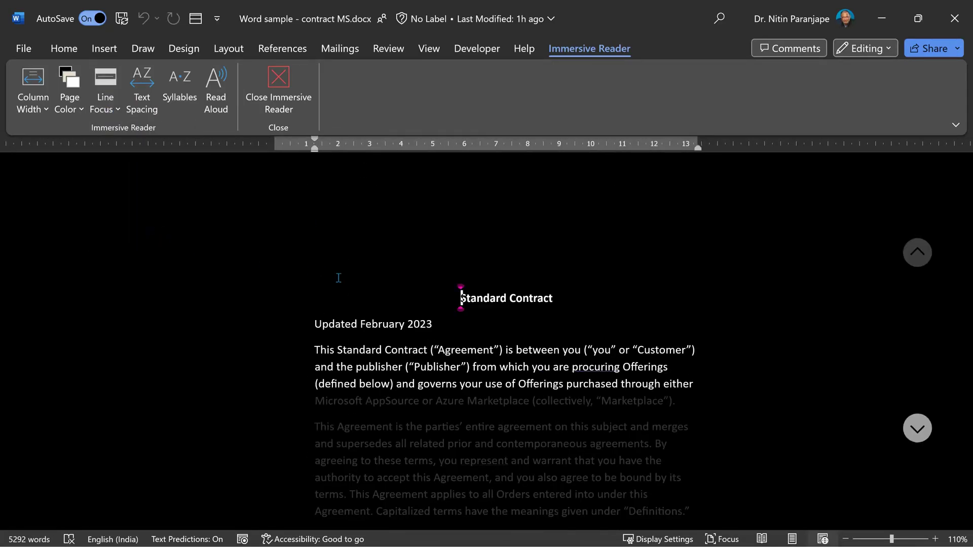
scroll(540, 335, "down", 3)
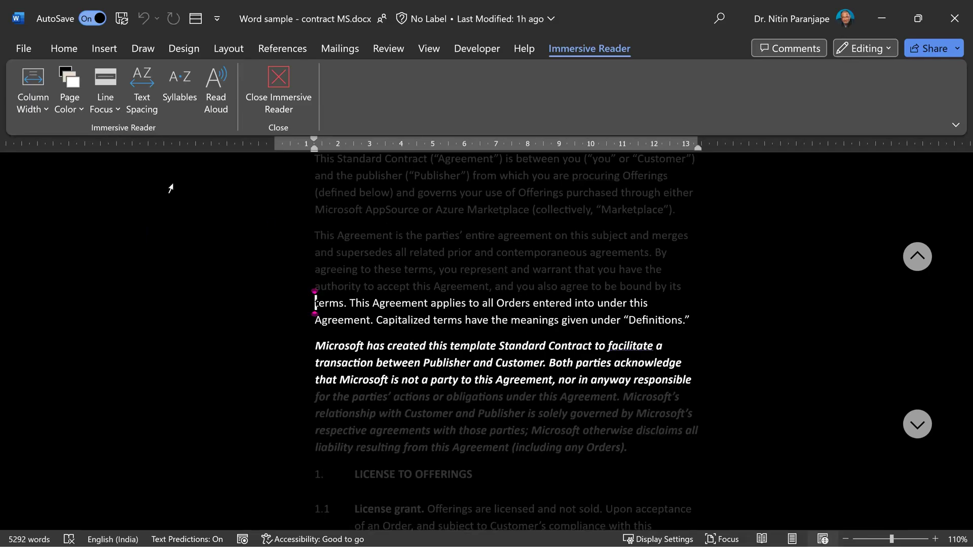
left_click(102, 110)
left_click(132, 170)
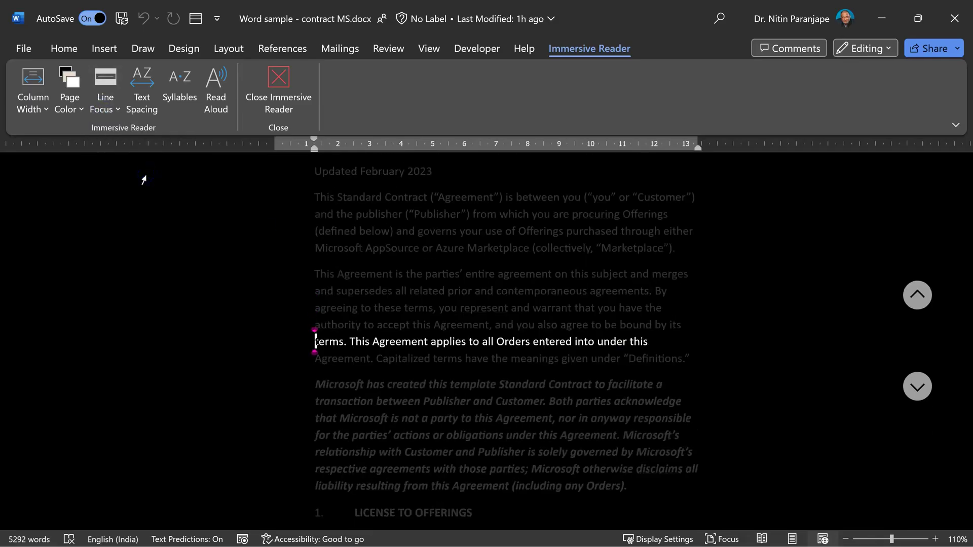
scroll(337, 292, "down", 2)
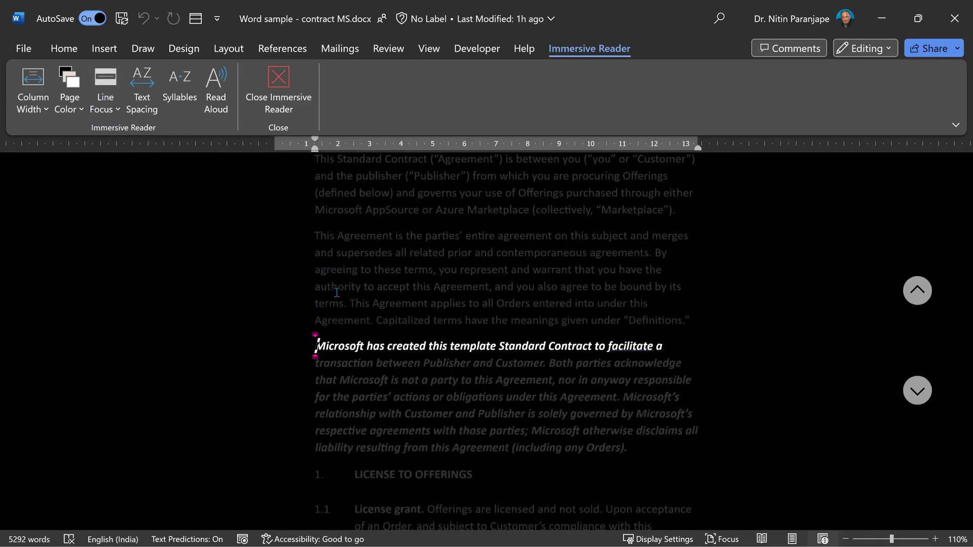
scroll(337, 292, "down", 3)
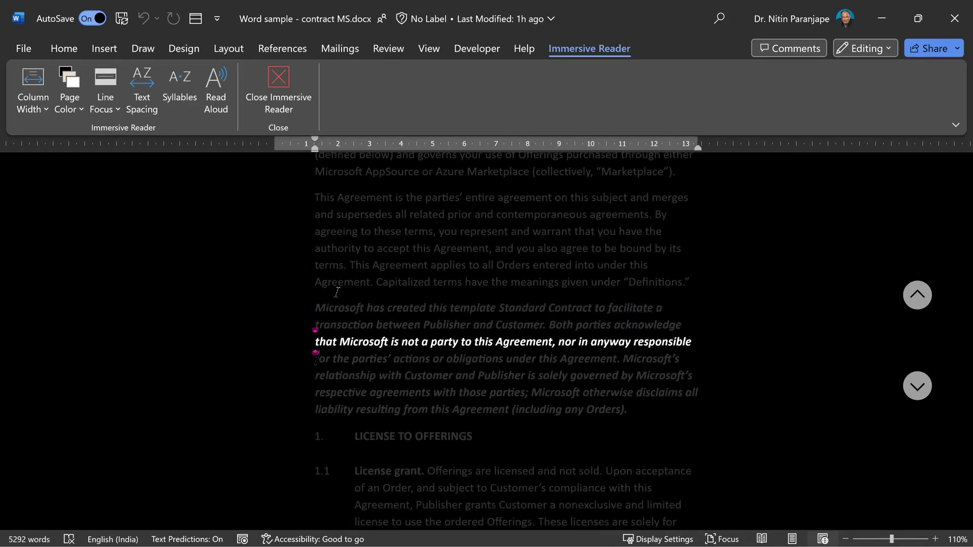
key("Escape")
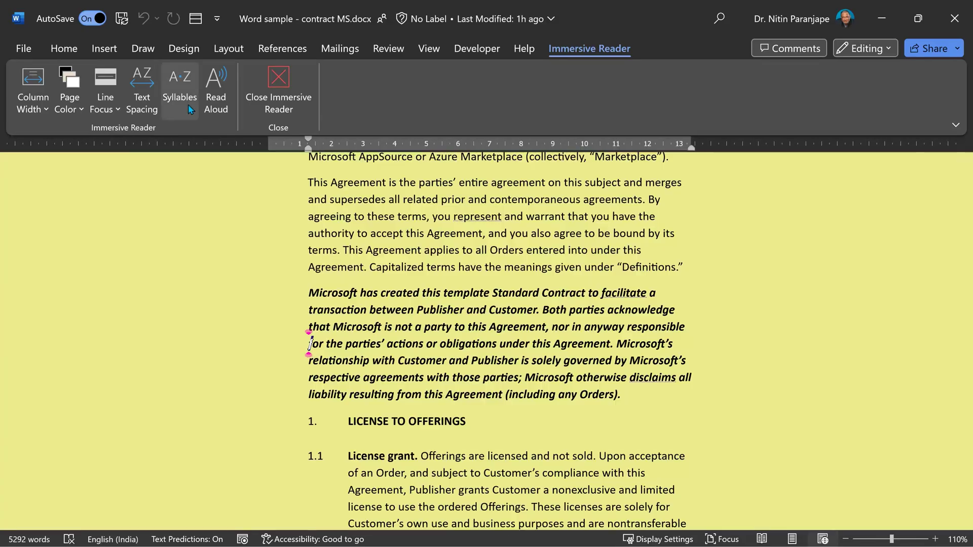
Step: Turn Syllables on and off again, then start Read Aloud from the second paragraph
left_click(336, 216)
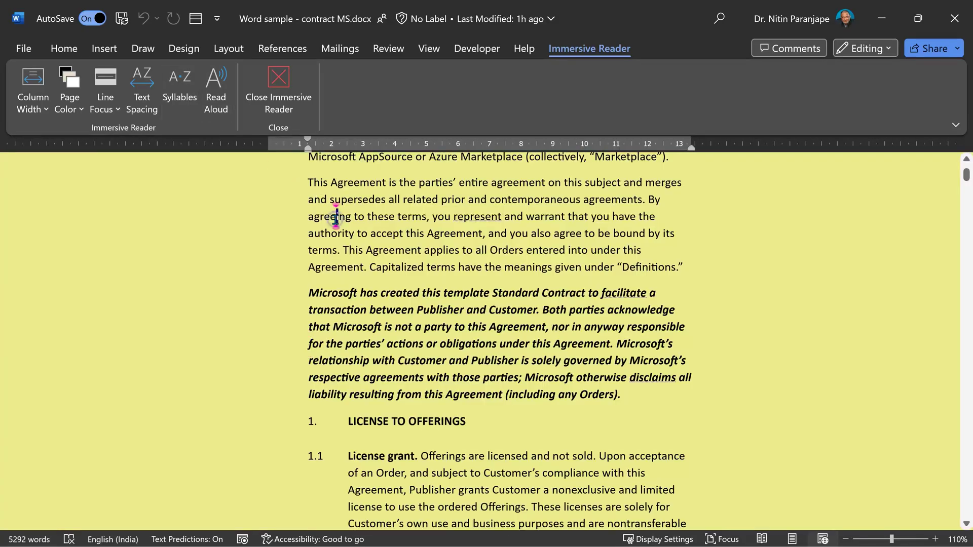
left_click(188, 98)
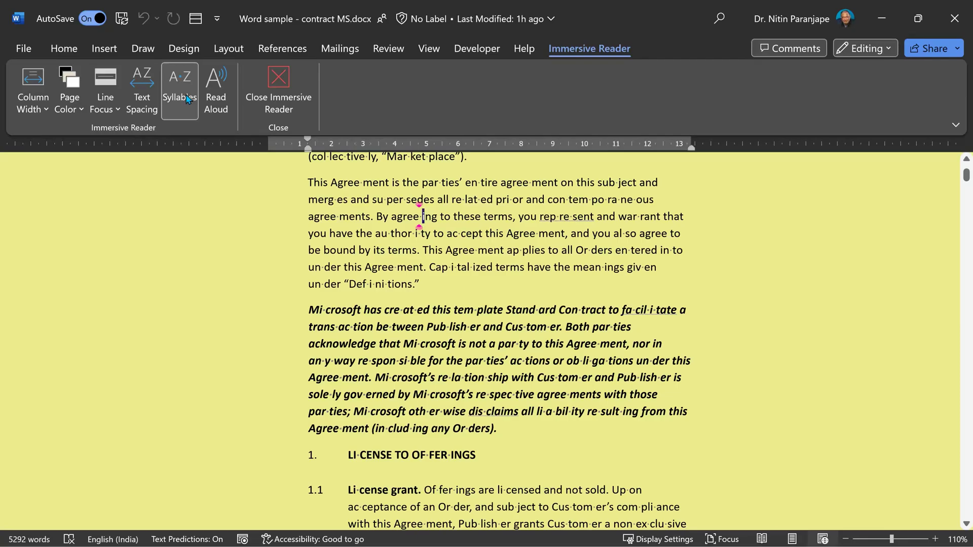
left_click(188, 99)
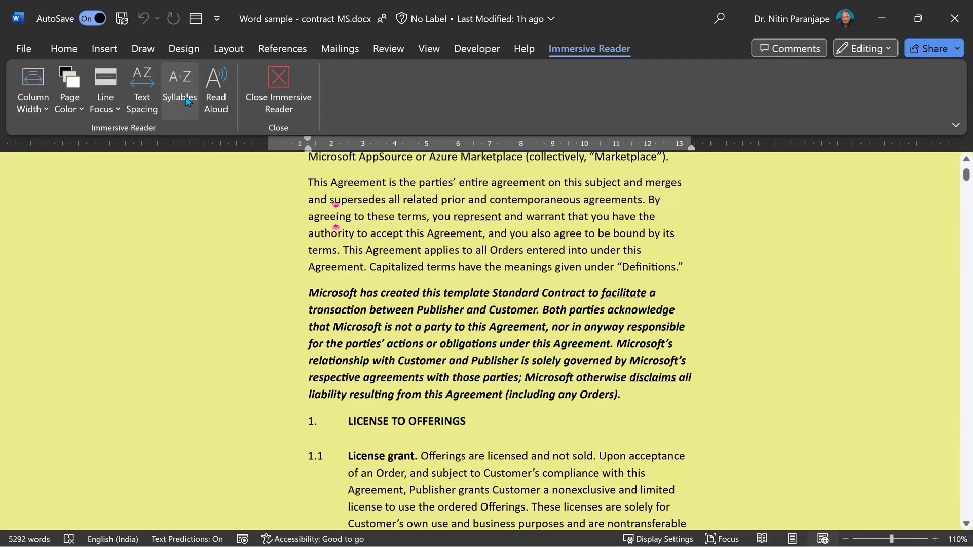
left_click(213, 97)
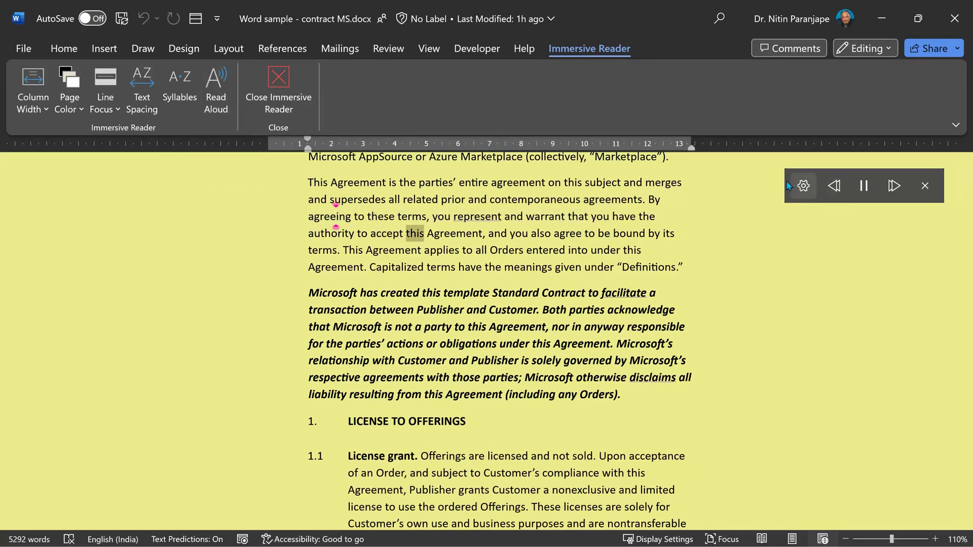
Step: Open the Read Aloud settings from the gear icon on its toolbar
left_click(803, 186)
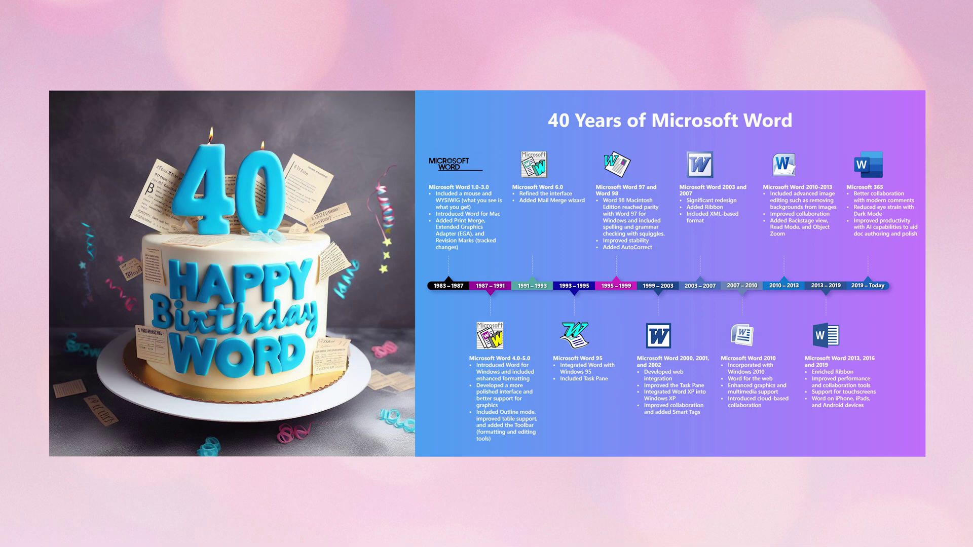